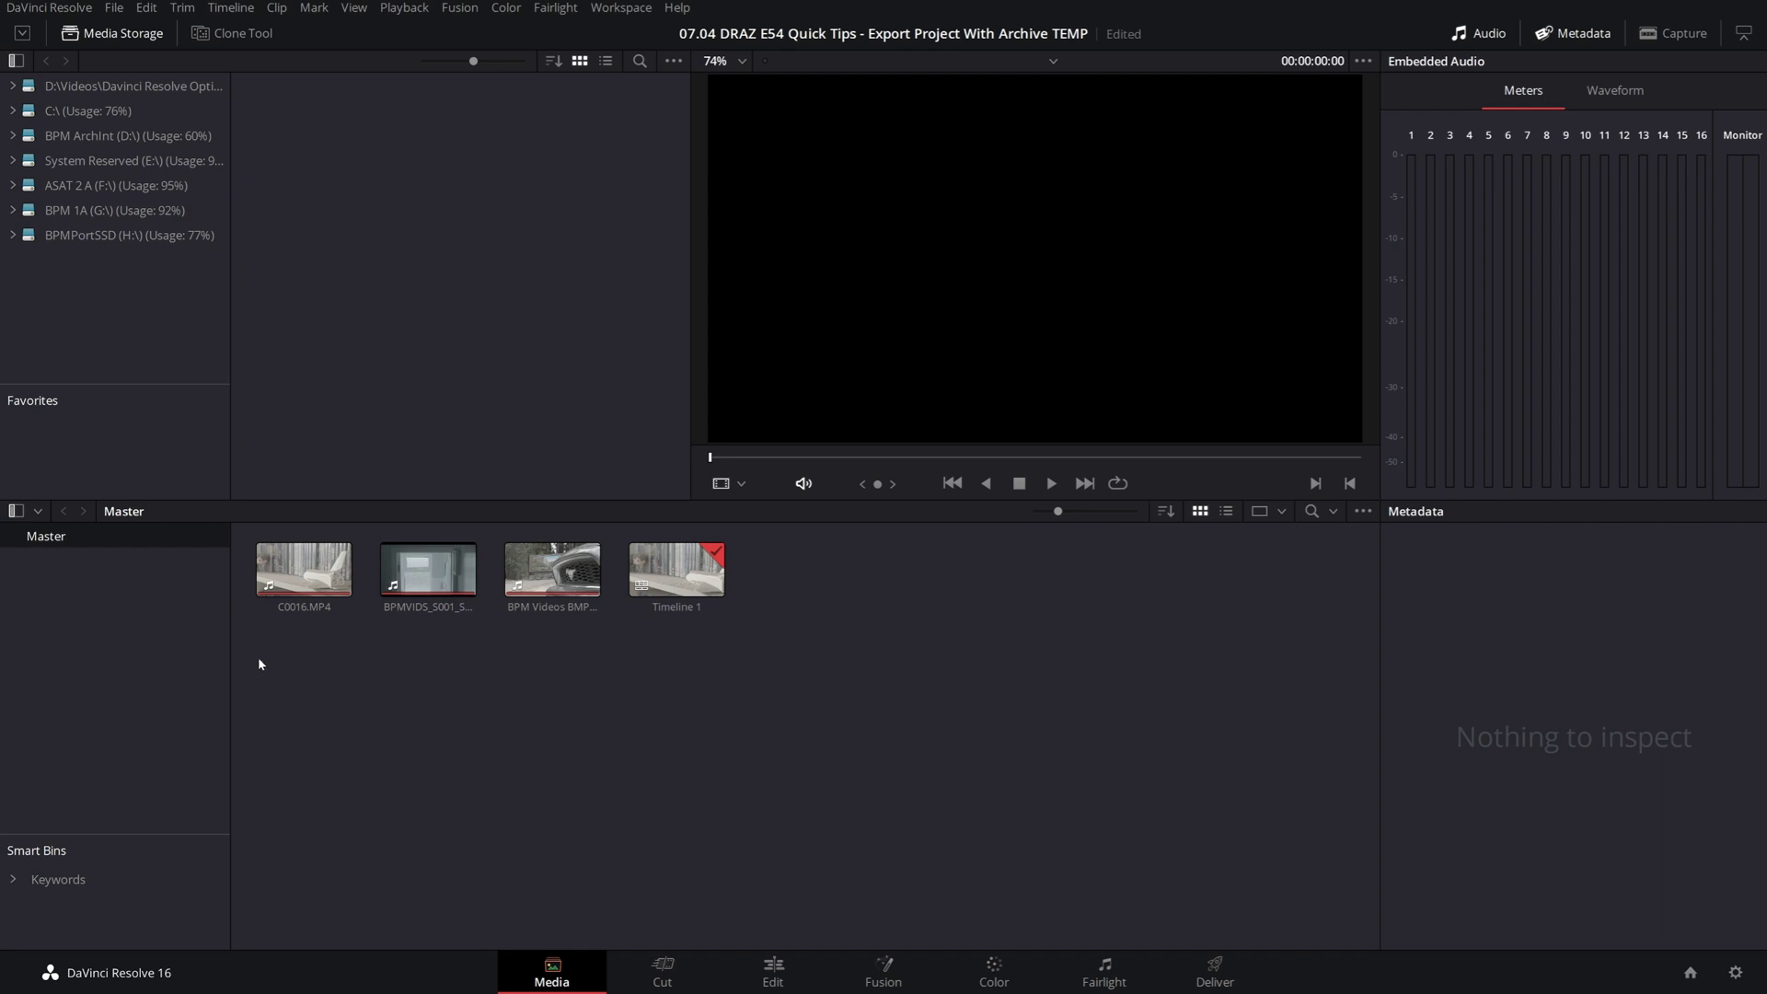
Review metadata for C0016.MP4, BPMVIDS_S001_S001_T003.MOV and BPM Videos BMPCC, then switch to the Edit page.
left_click(311, 578)
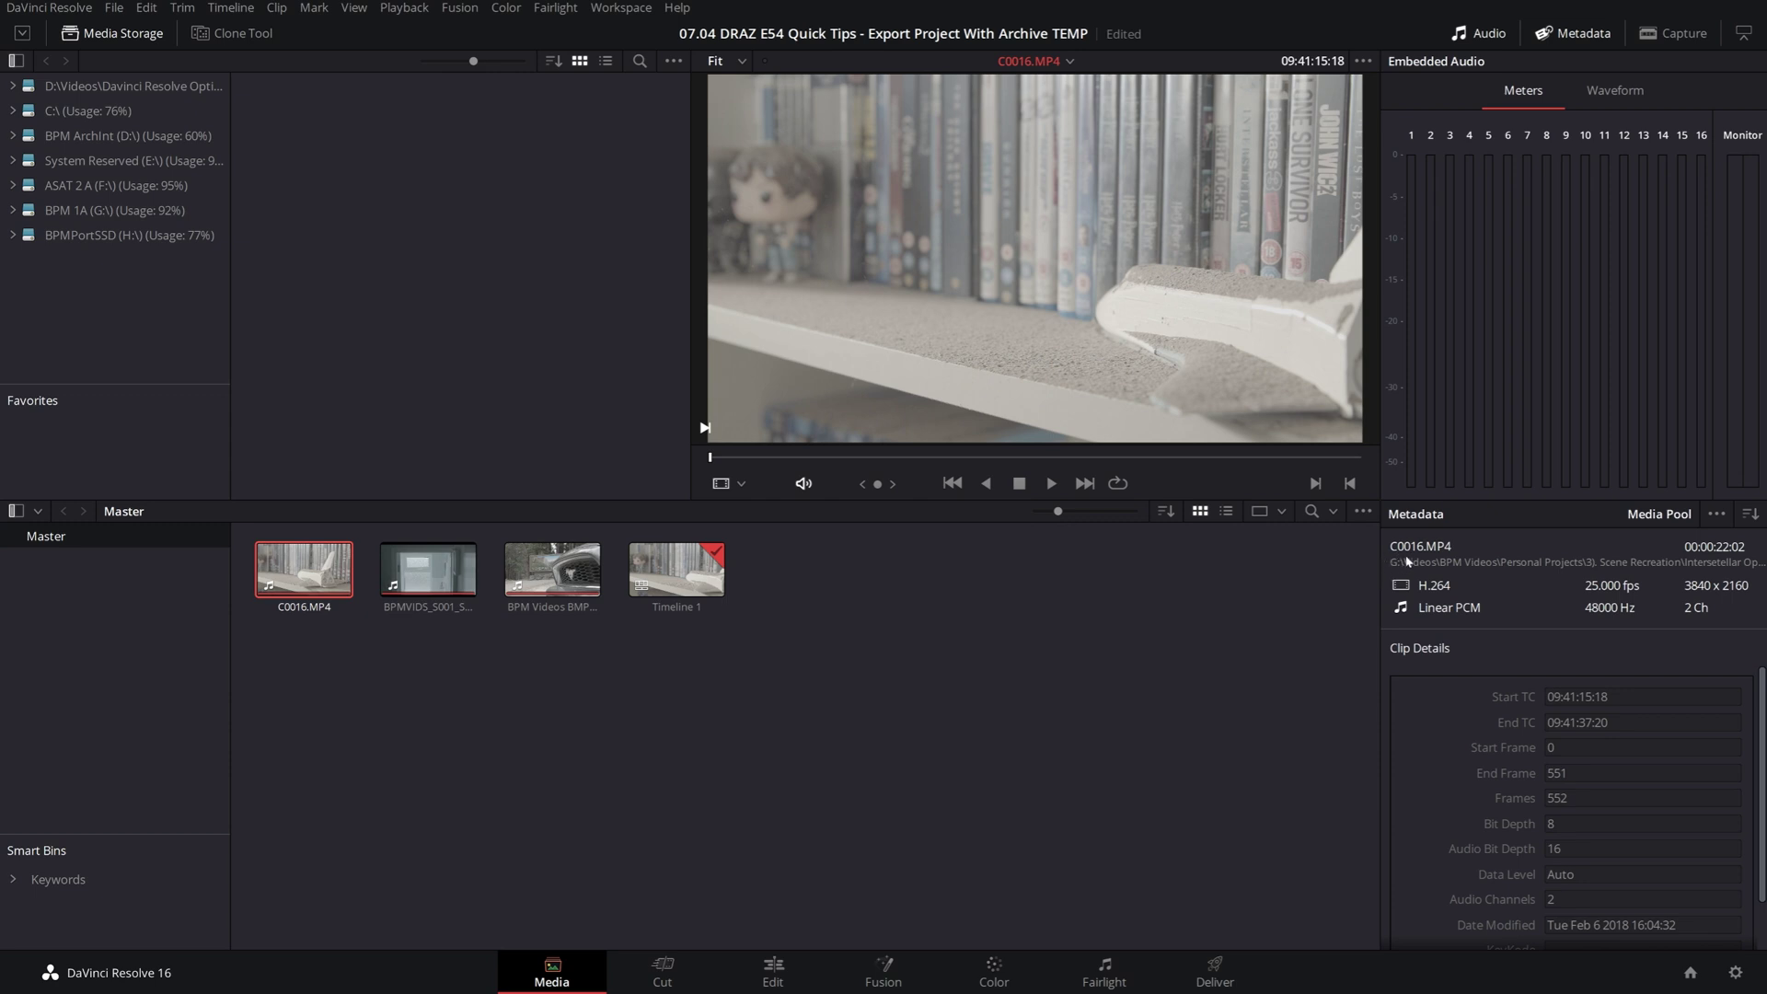
left_click(428, 570)
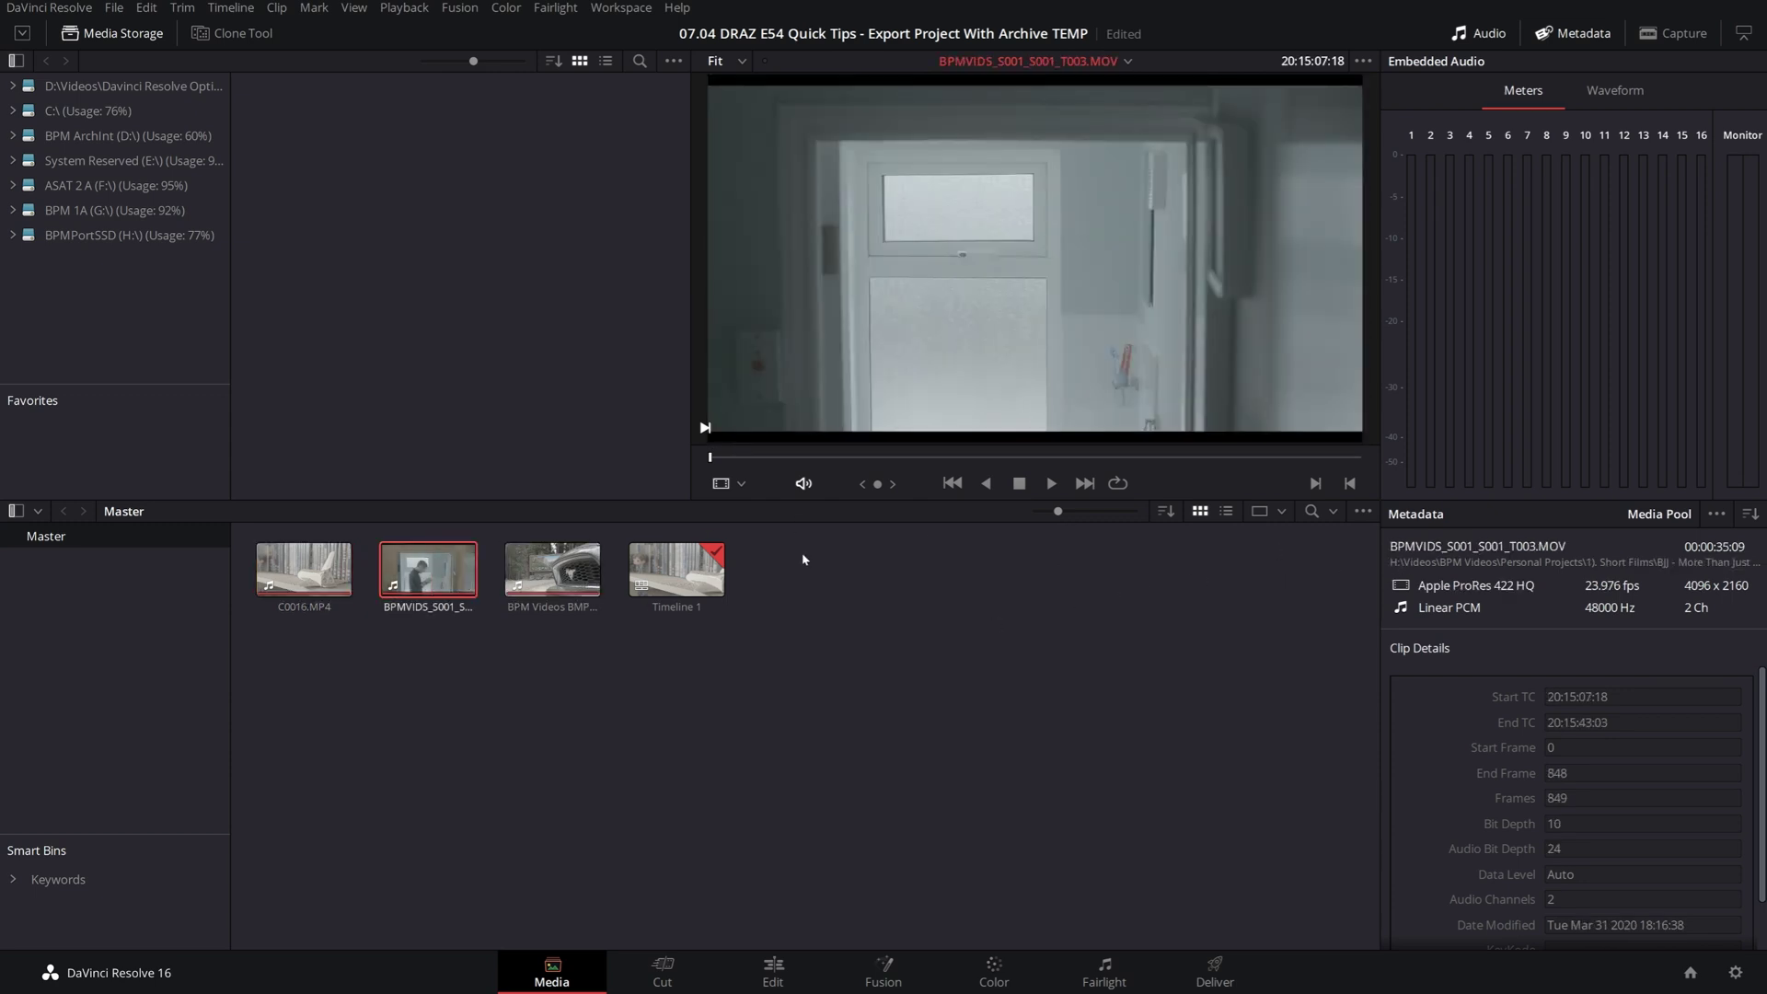
left_click(566, 572)
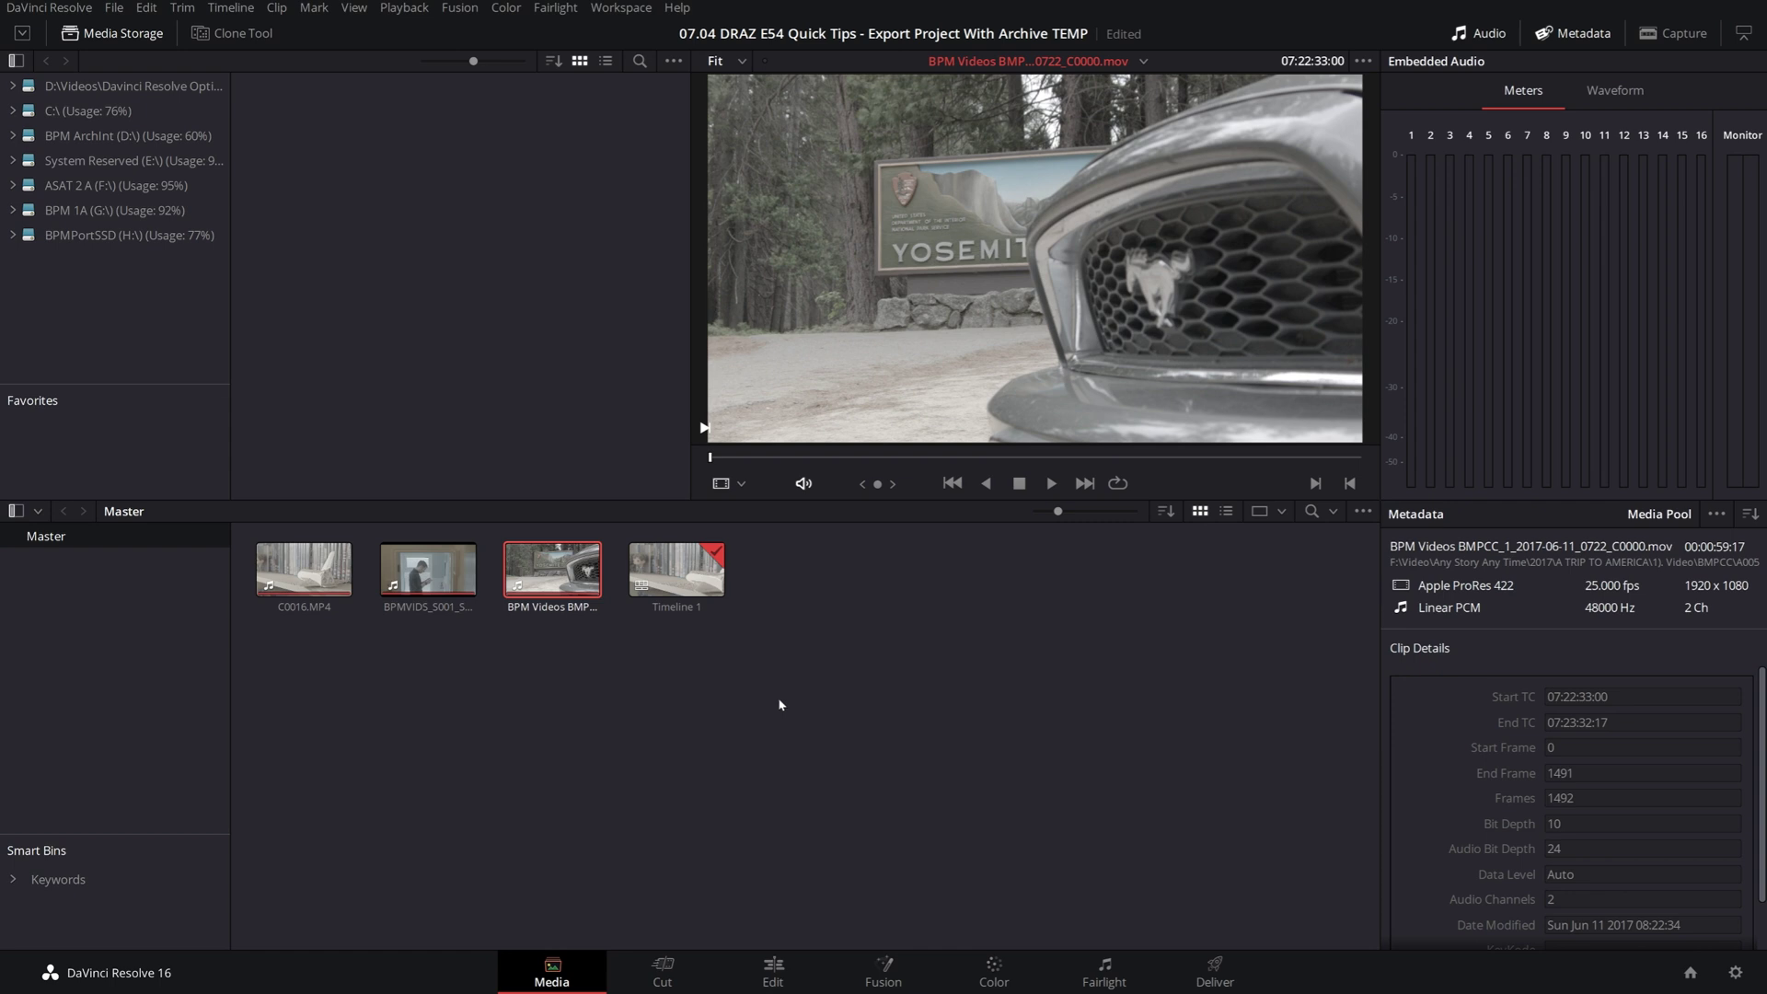
left_click(773, 964)
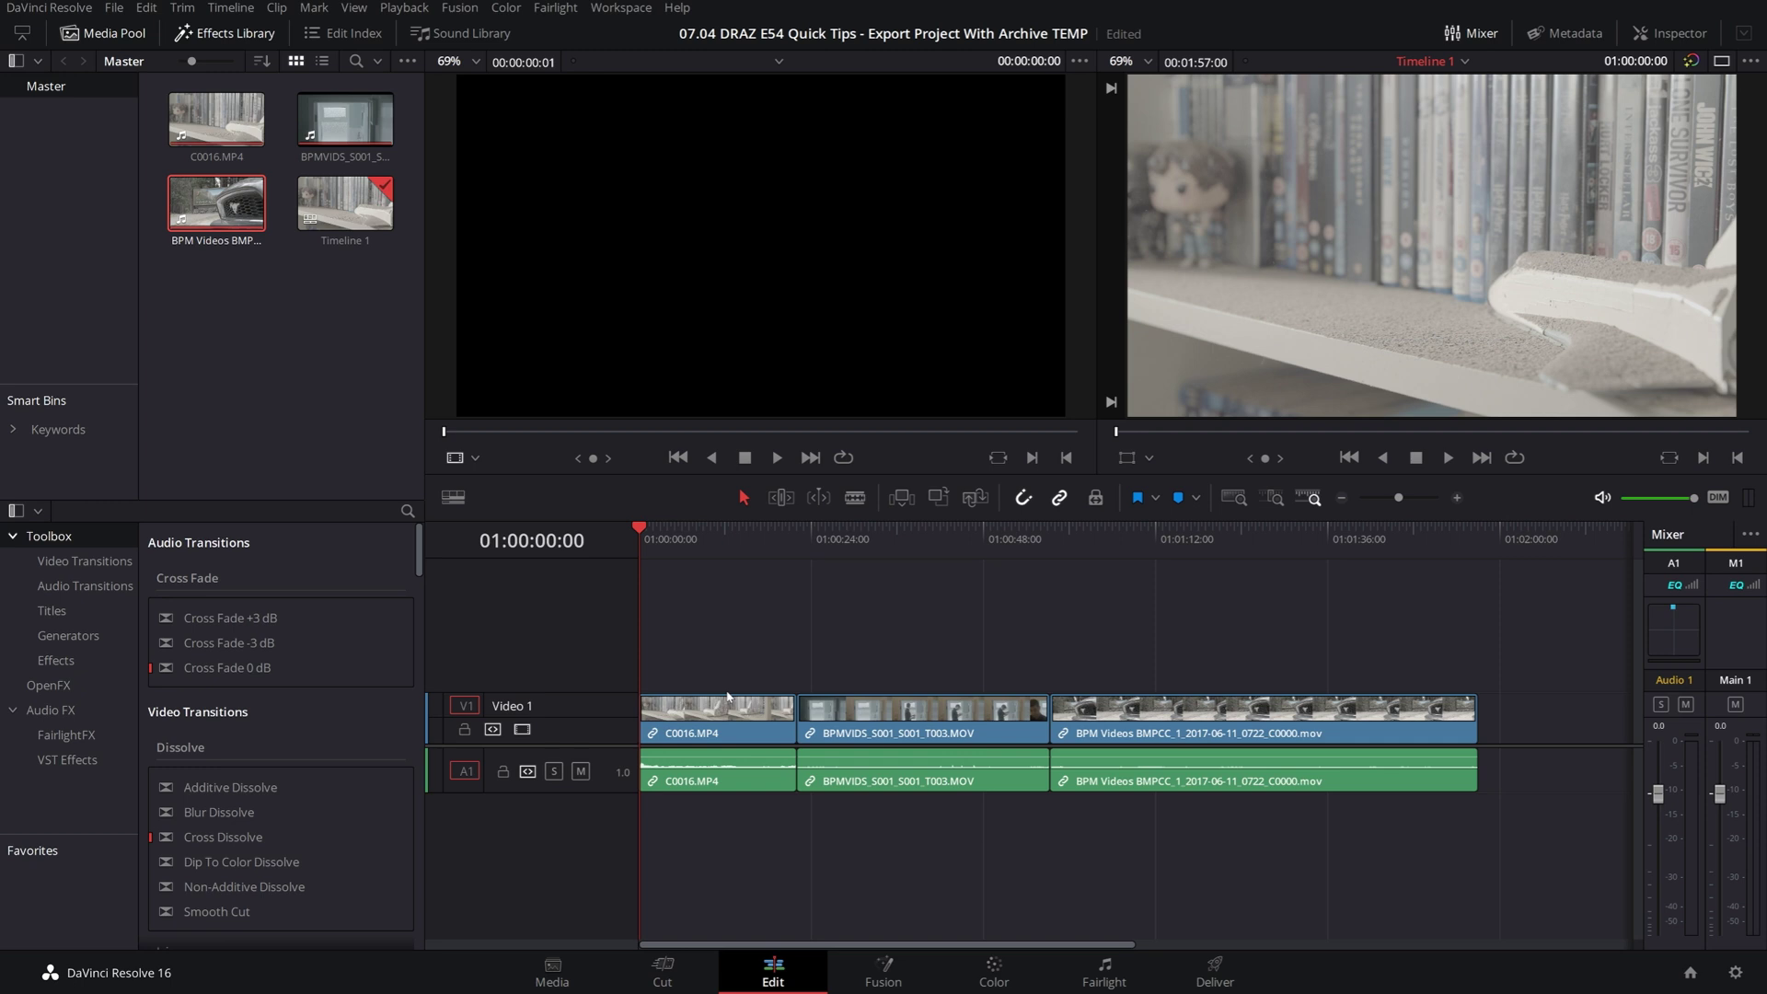
Save the project and choose Export Project Archive for it in the Project Manager.
key("ctrl+s")
left_click(1689, 972)
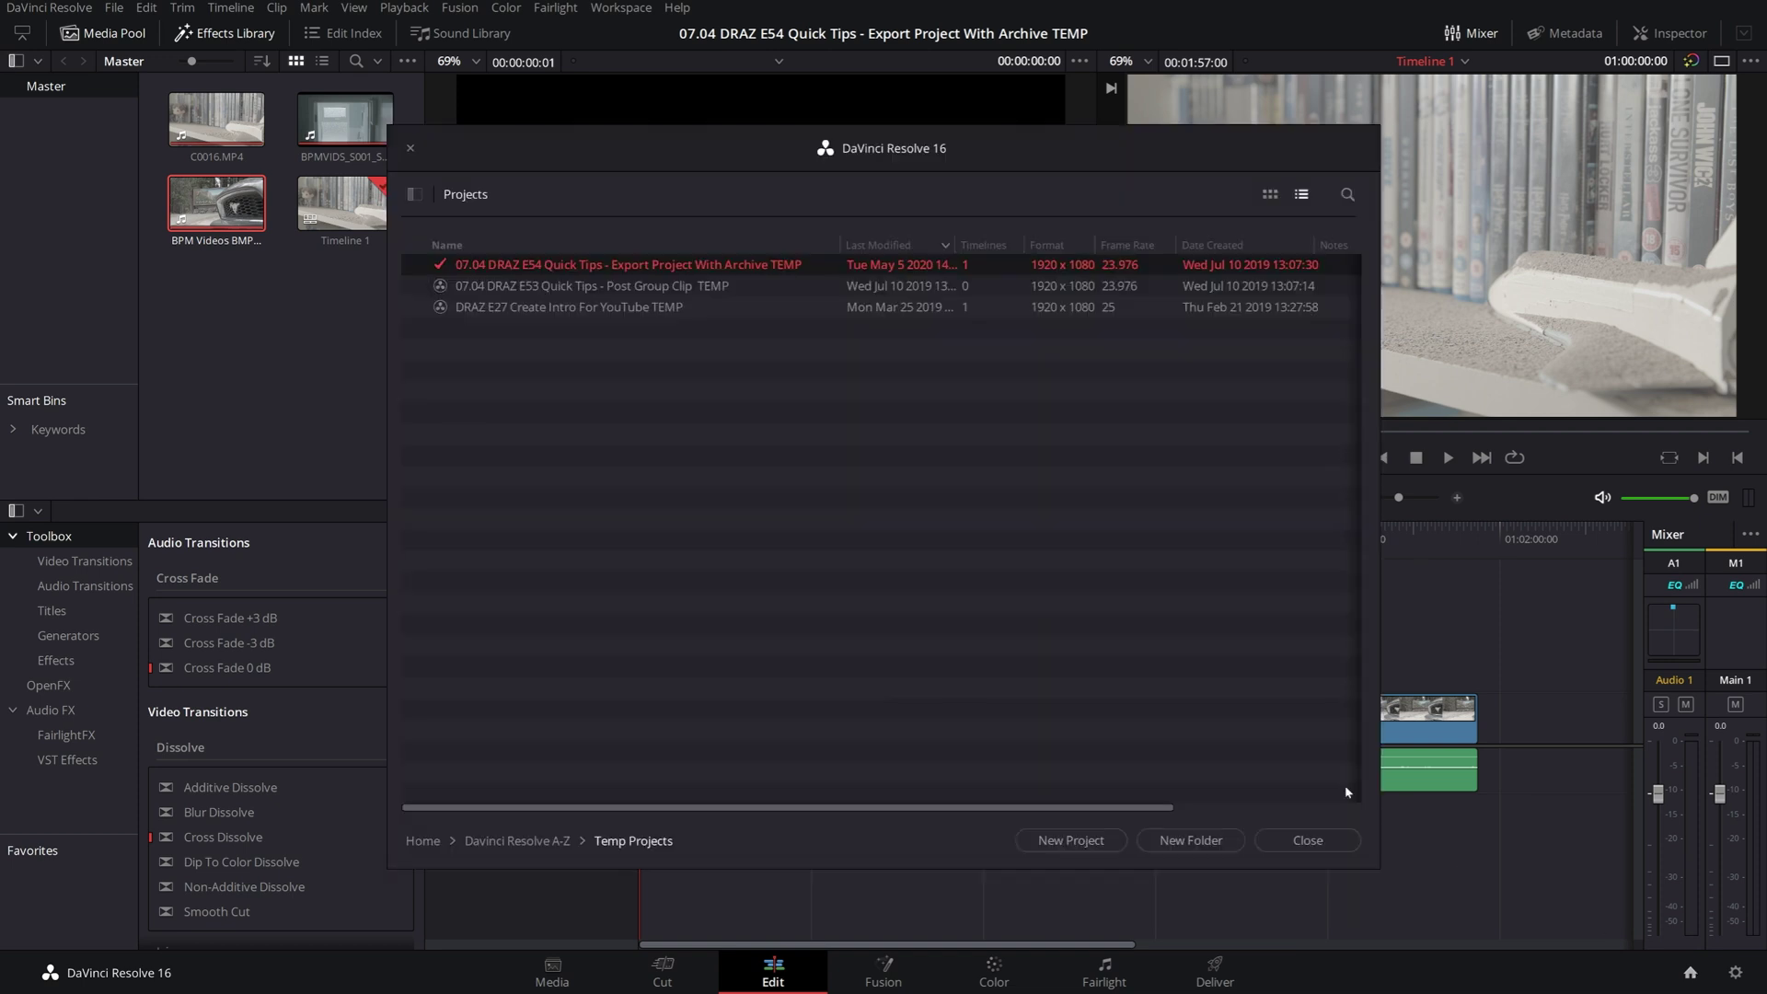
right_click(732, 265)
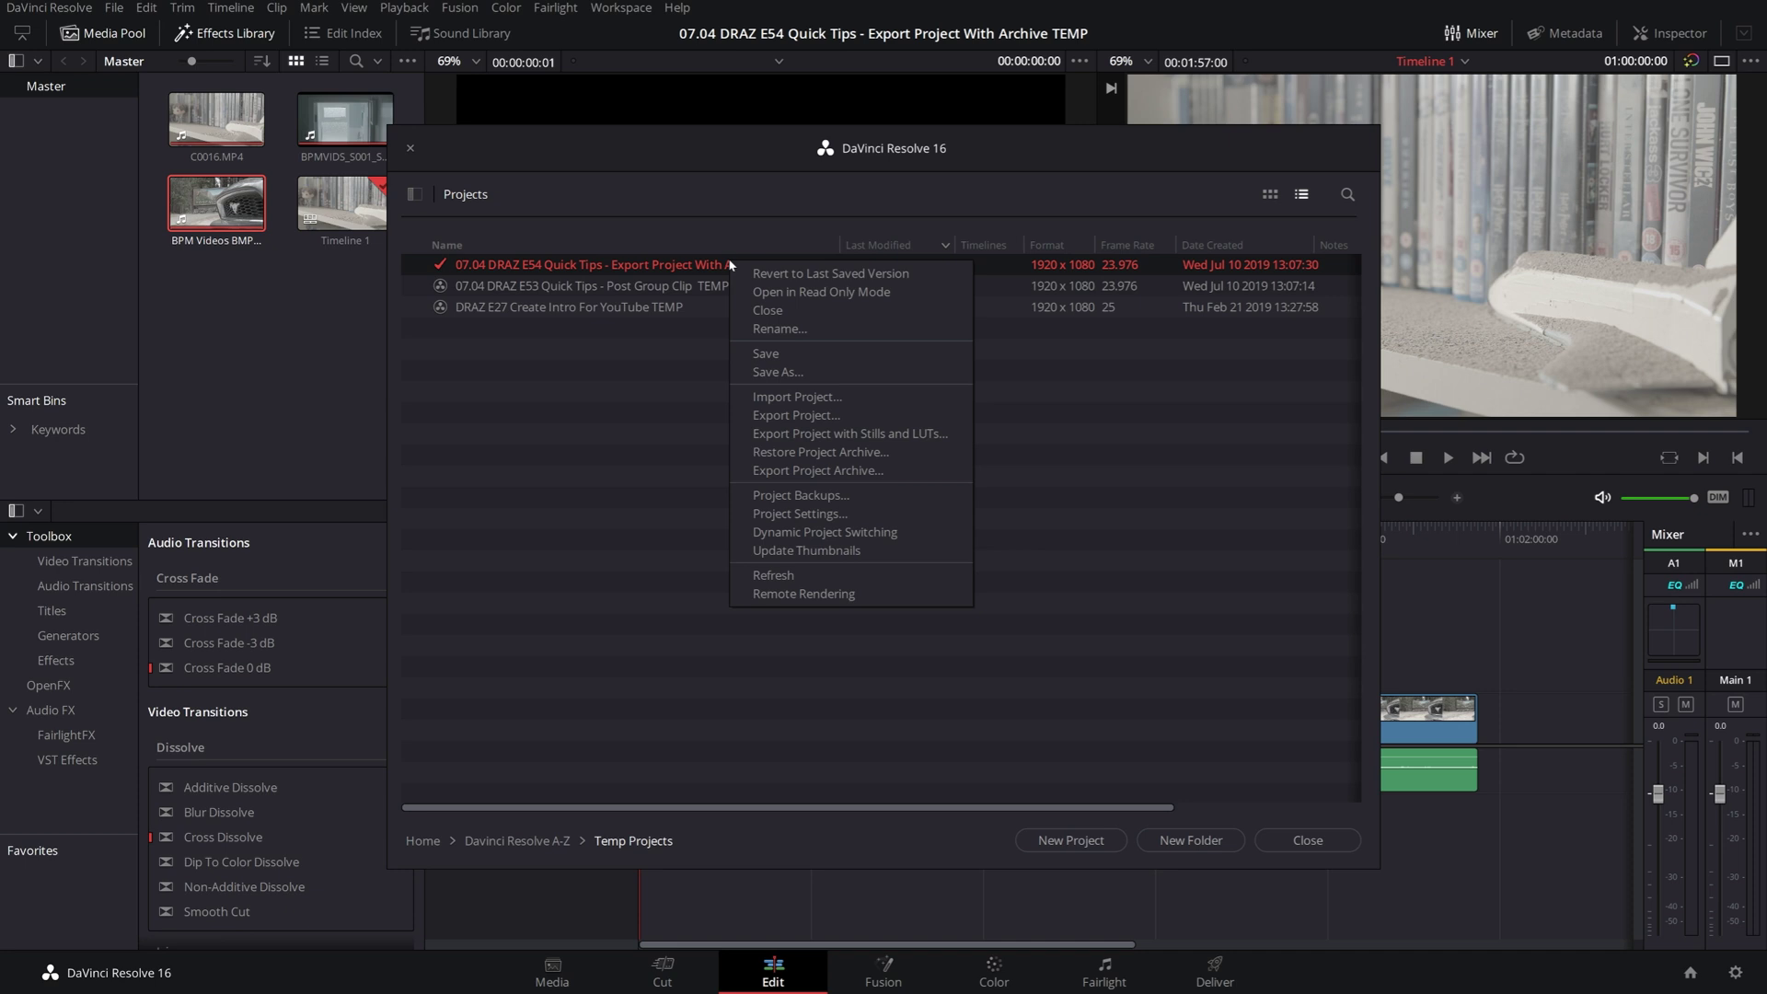
left_click(815, 471)
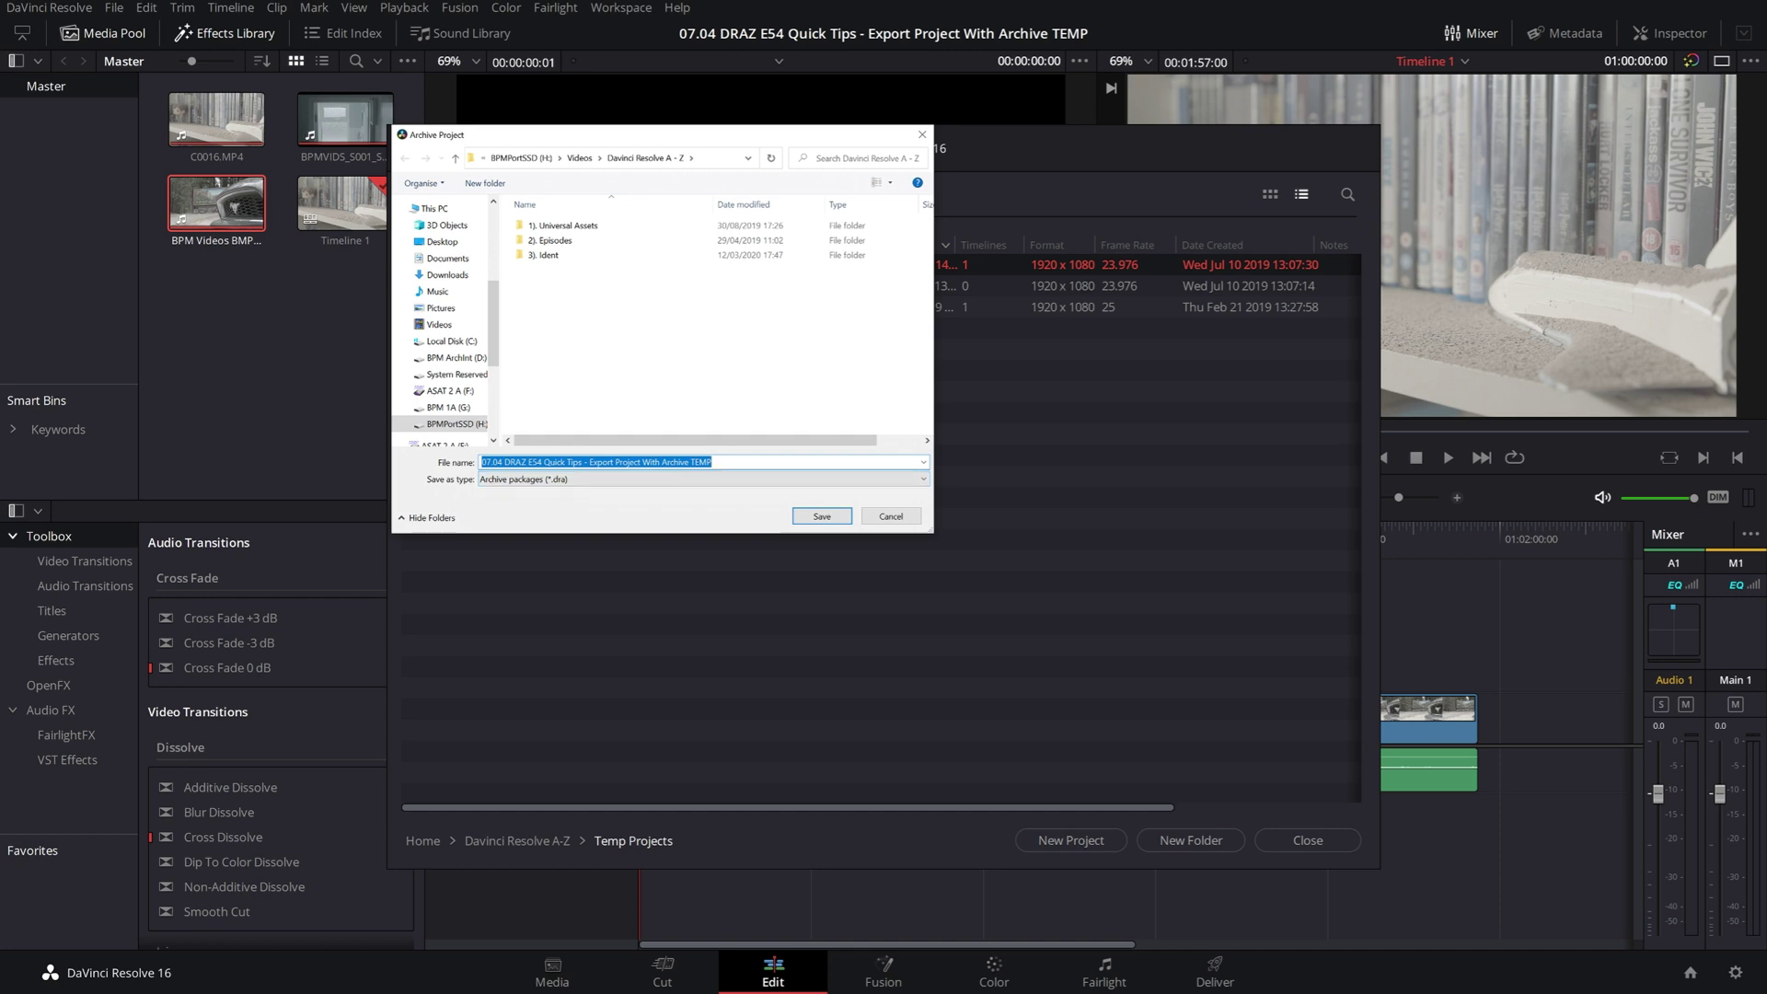
Name the archive ARCHIVE SUPER EDIT.dra with render cache and optimized media included, and start archiving.
left_click(821, 516)
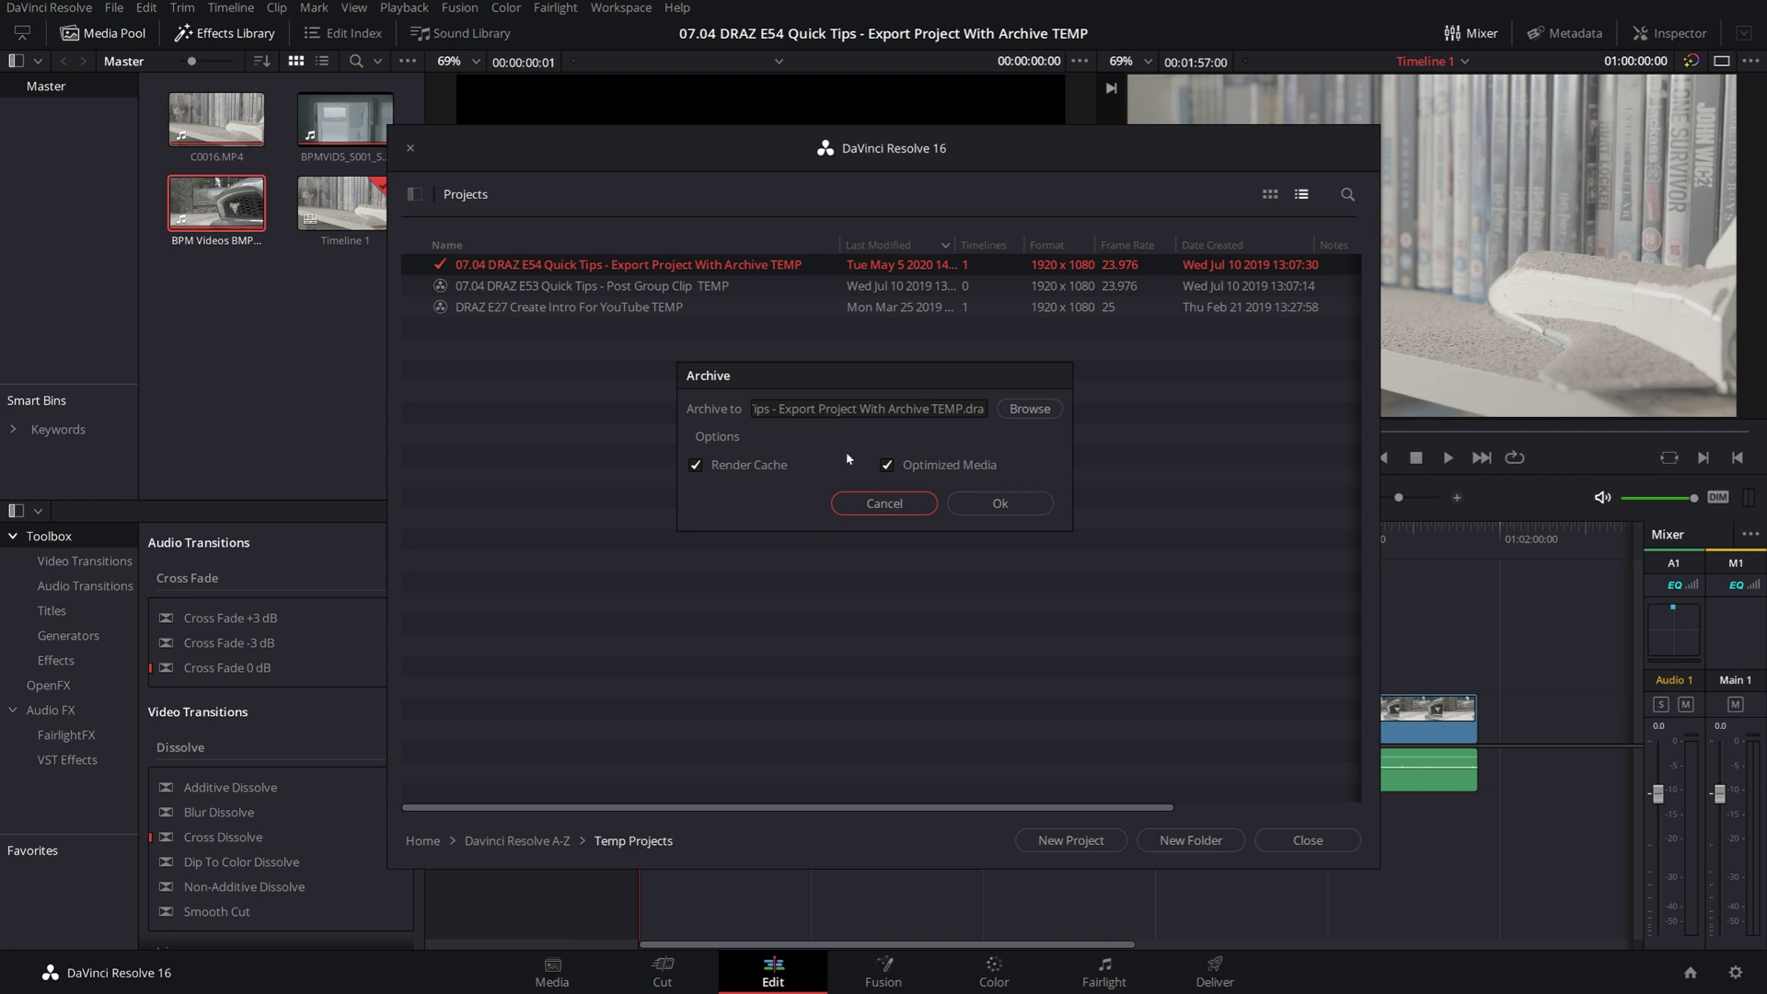
left_click(1029, 408)
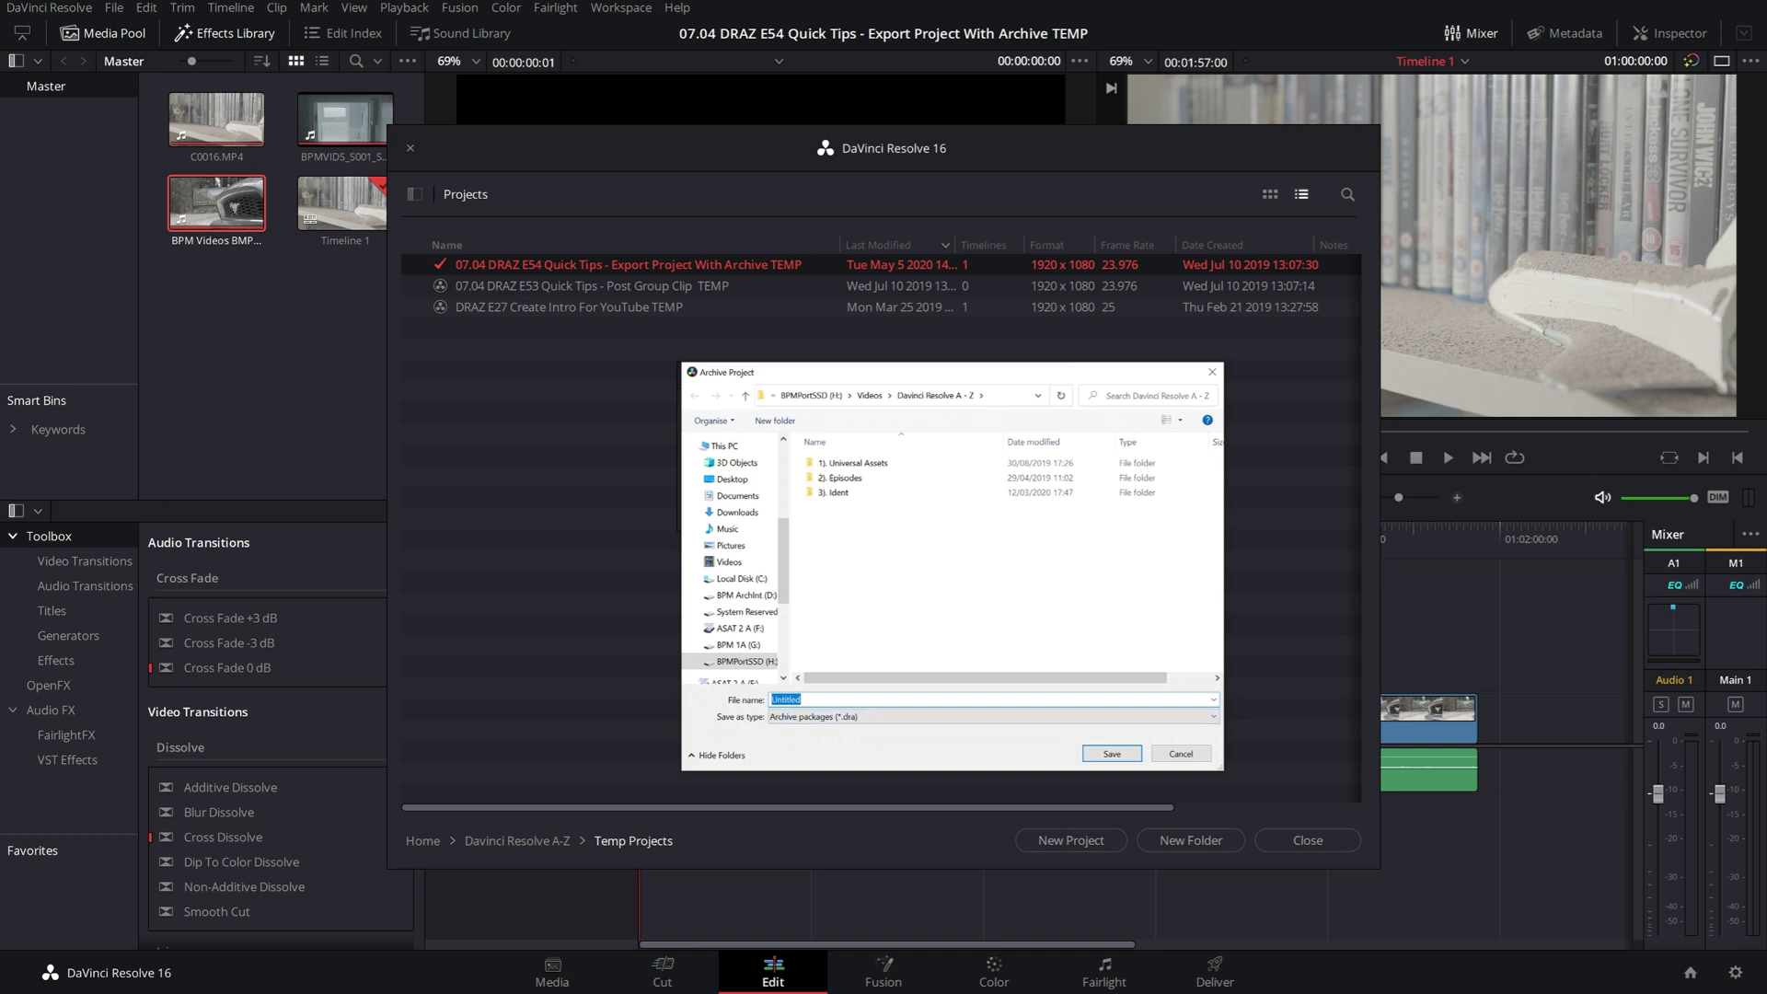
type("ARCHIVE SUPER EDIT")
left_click(1110, 754)
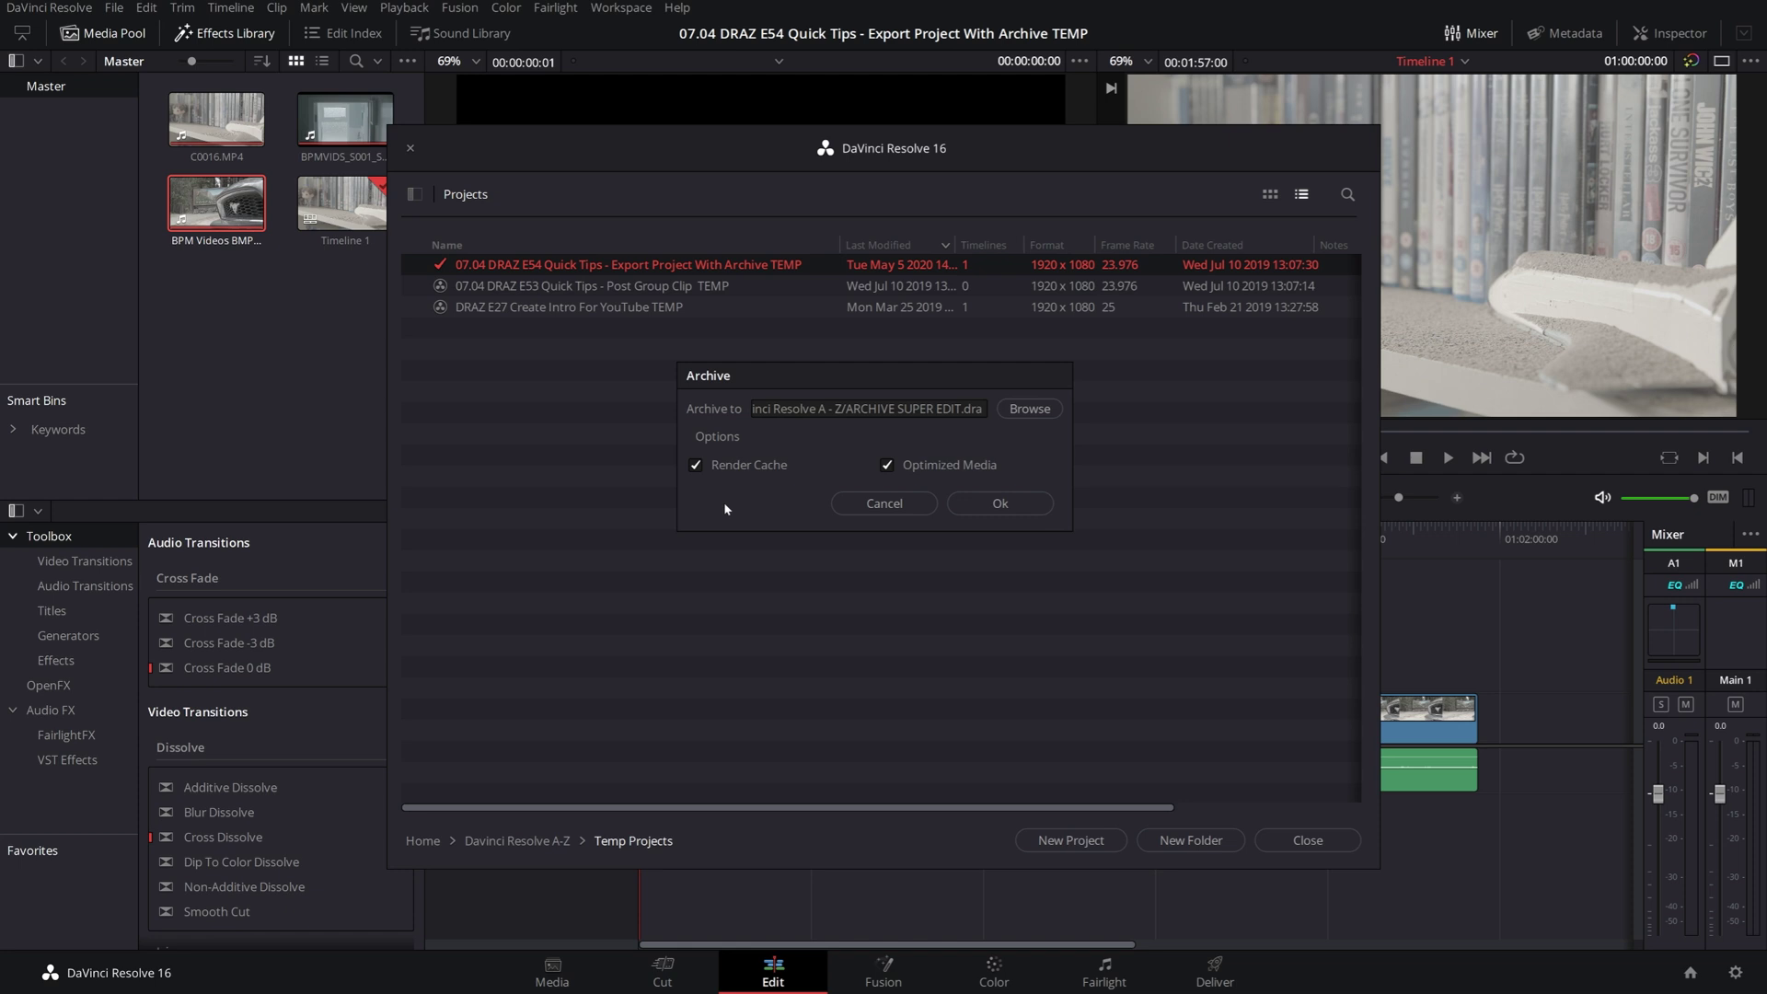
left_click(1002, 506)
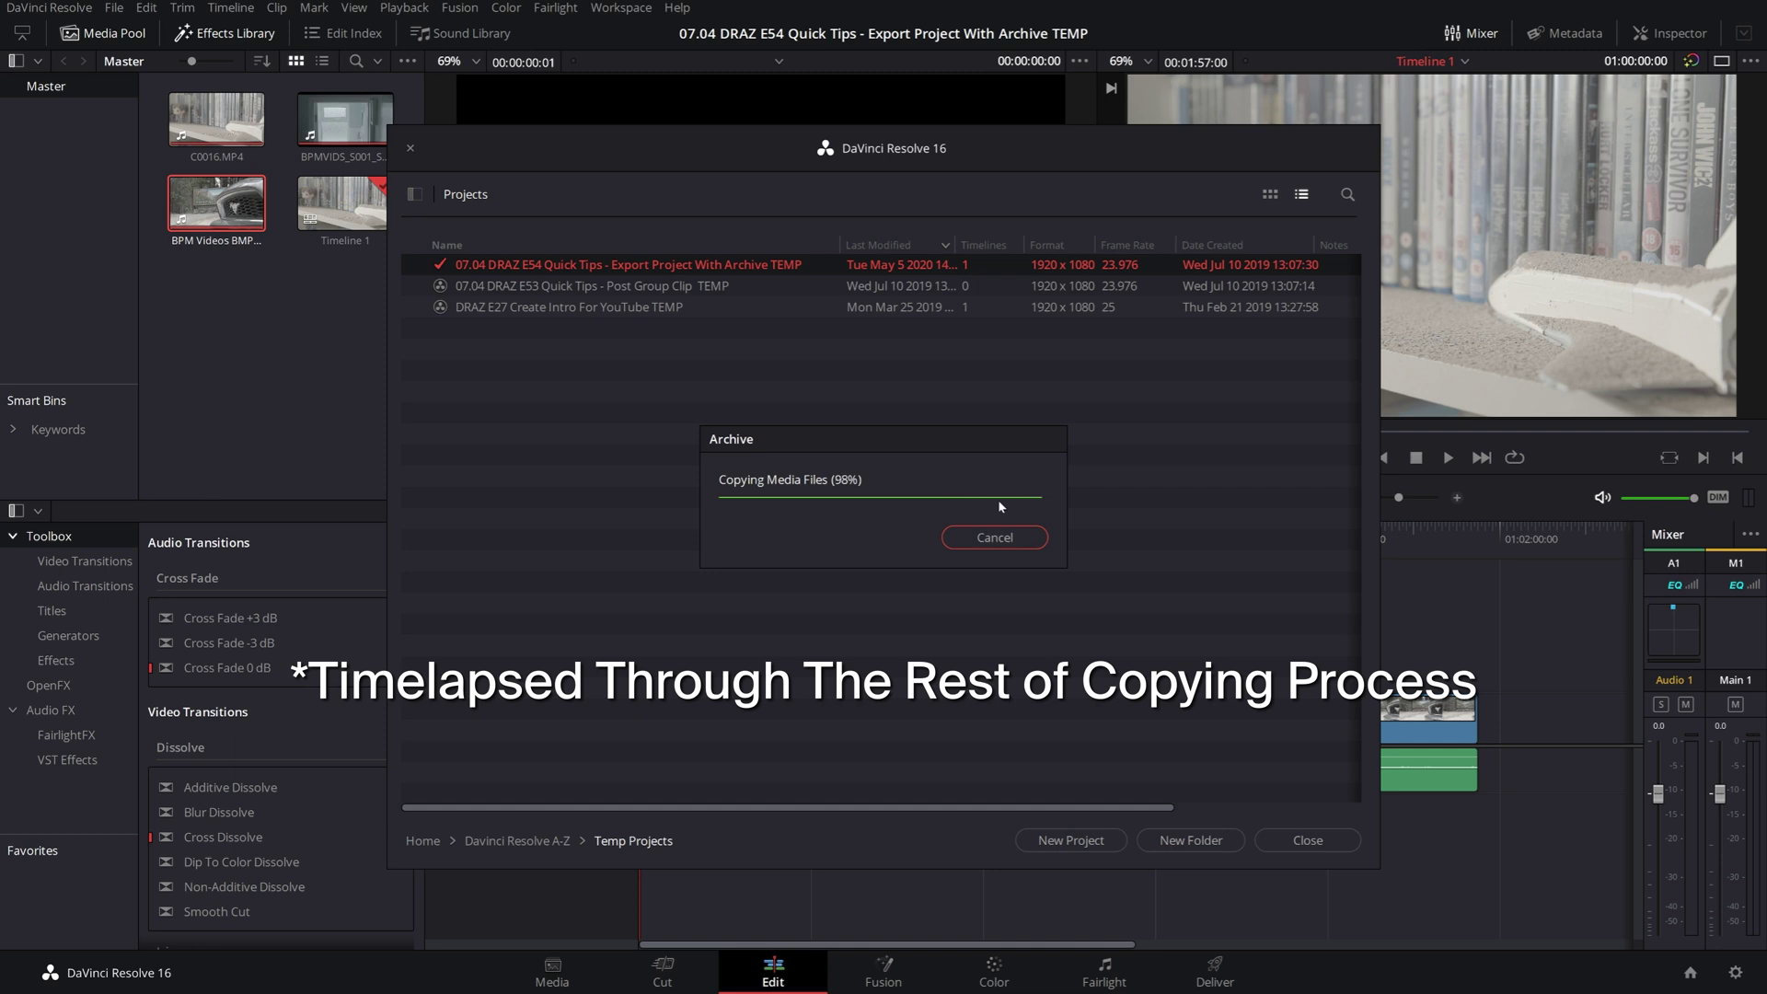
Once media copying completes, switch to File Explorer.
key("alt+Tab")
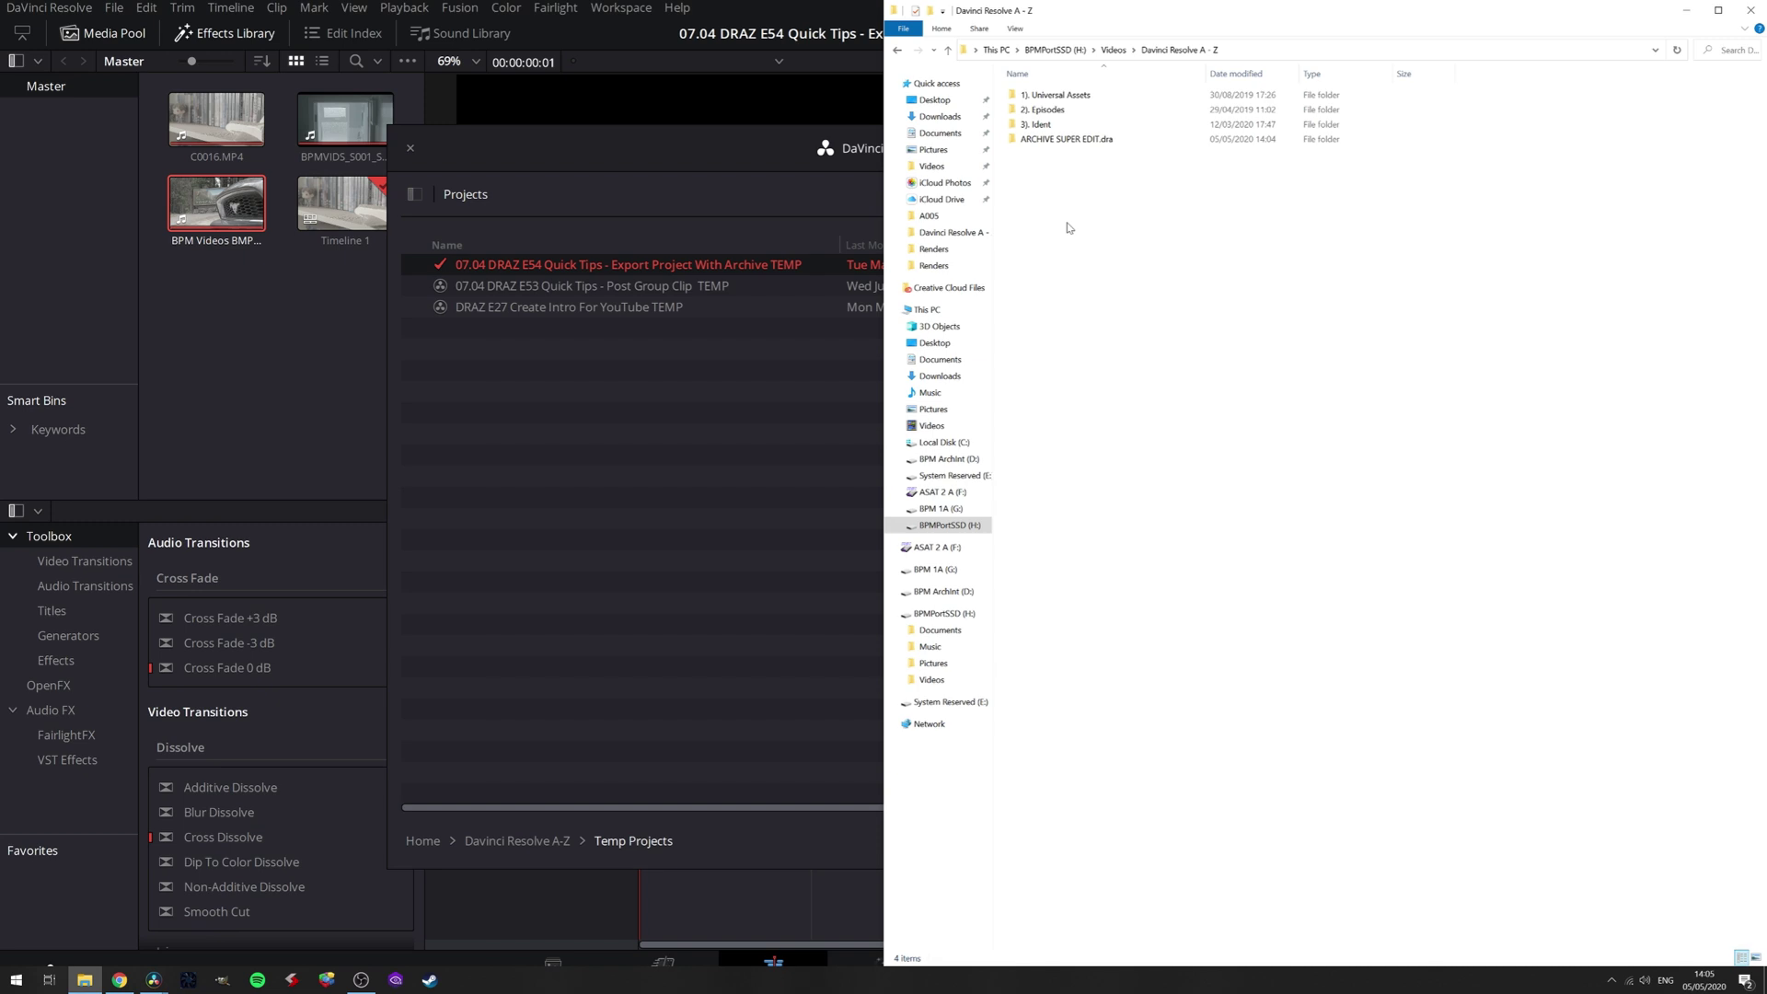
Drill from ARCHIVE SUPER EDIT.dra's MediaFiles through Fdisk, Video and A TRIP TO AMERICA to BMPCC > A005.
double_click(1058, 139)
double_click(1044, 108)
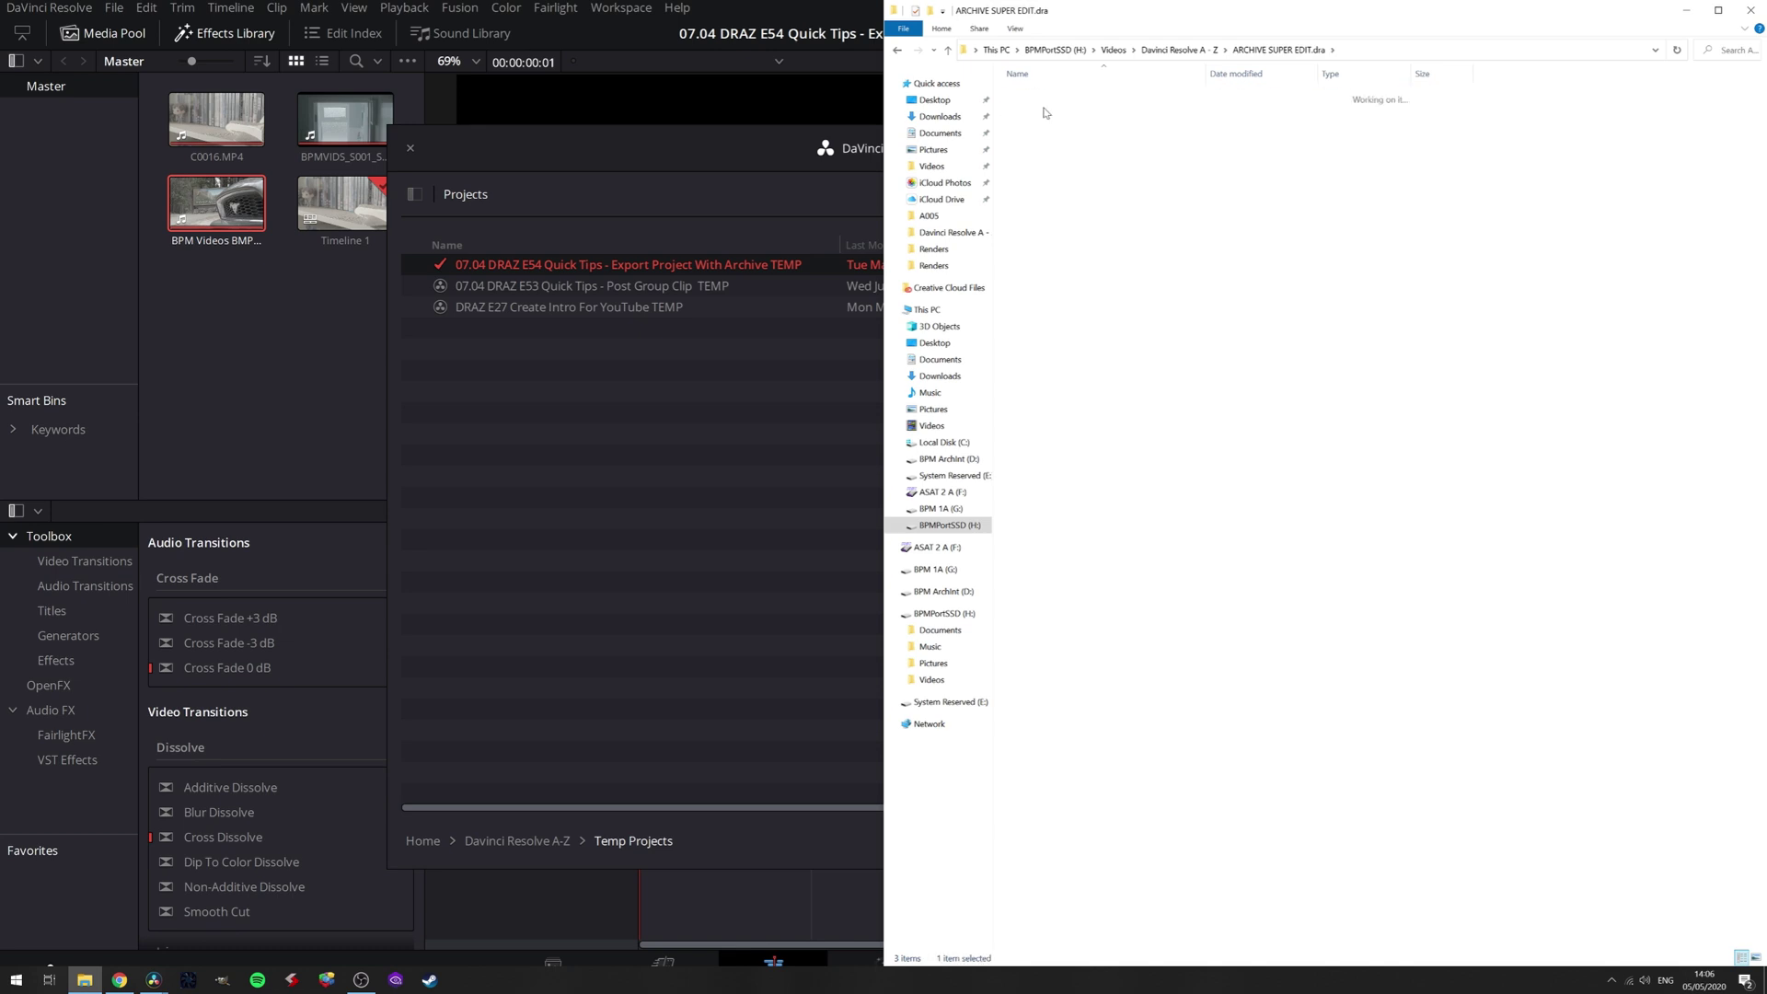
left_click(1044, 97)
double_click(1045, 99)
double_click(1045, 100)
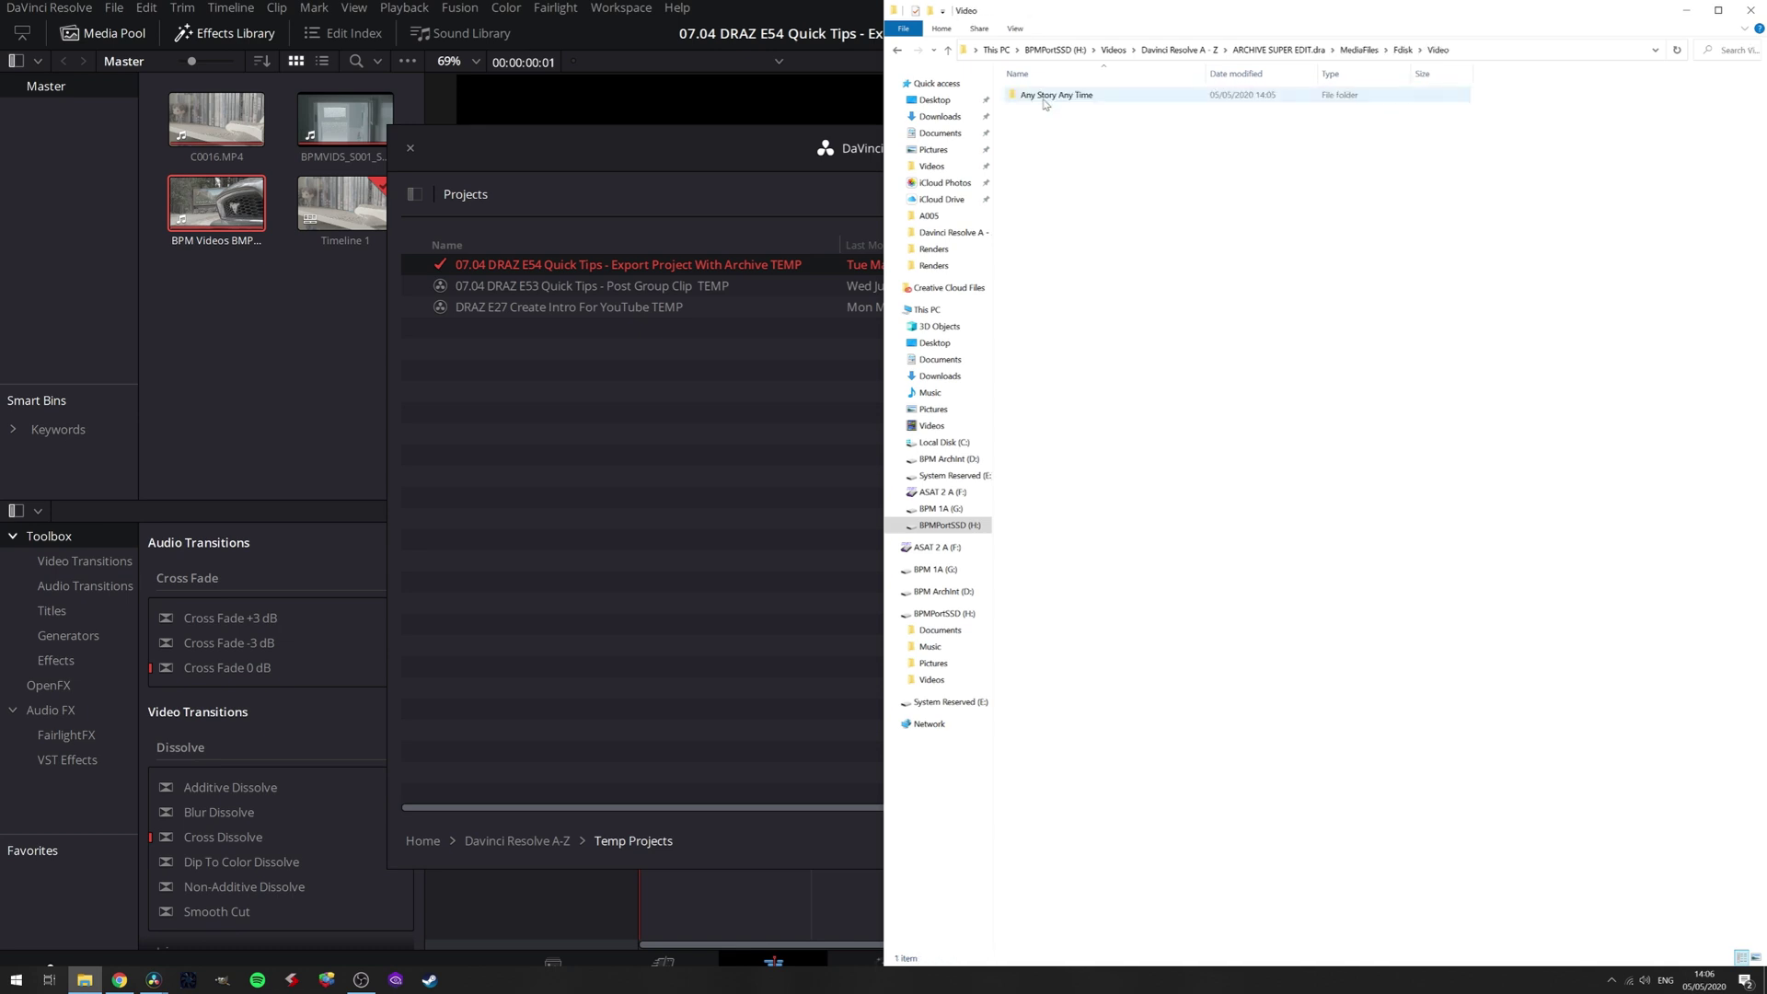
double_click(1046, 96)
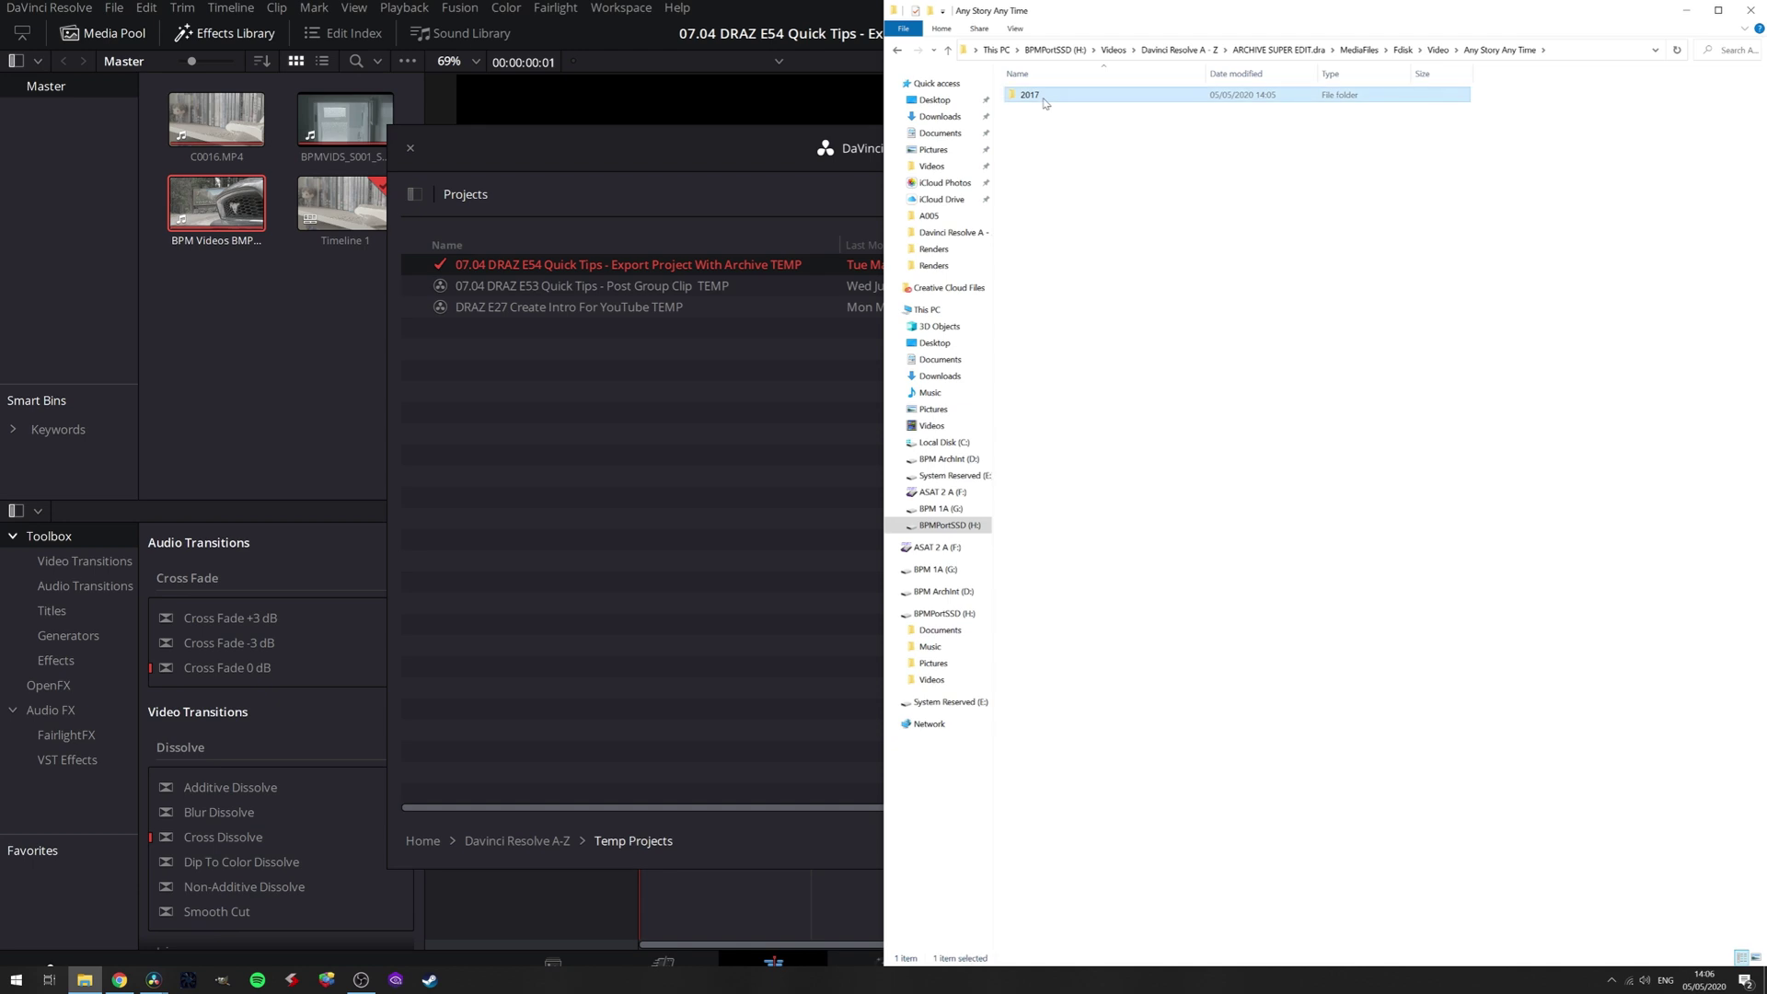
double_click(1045, 96)
double_click(1046, 99)
double_click(1045, 100)
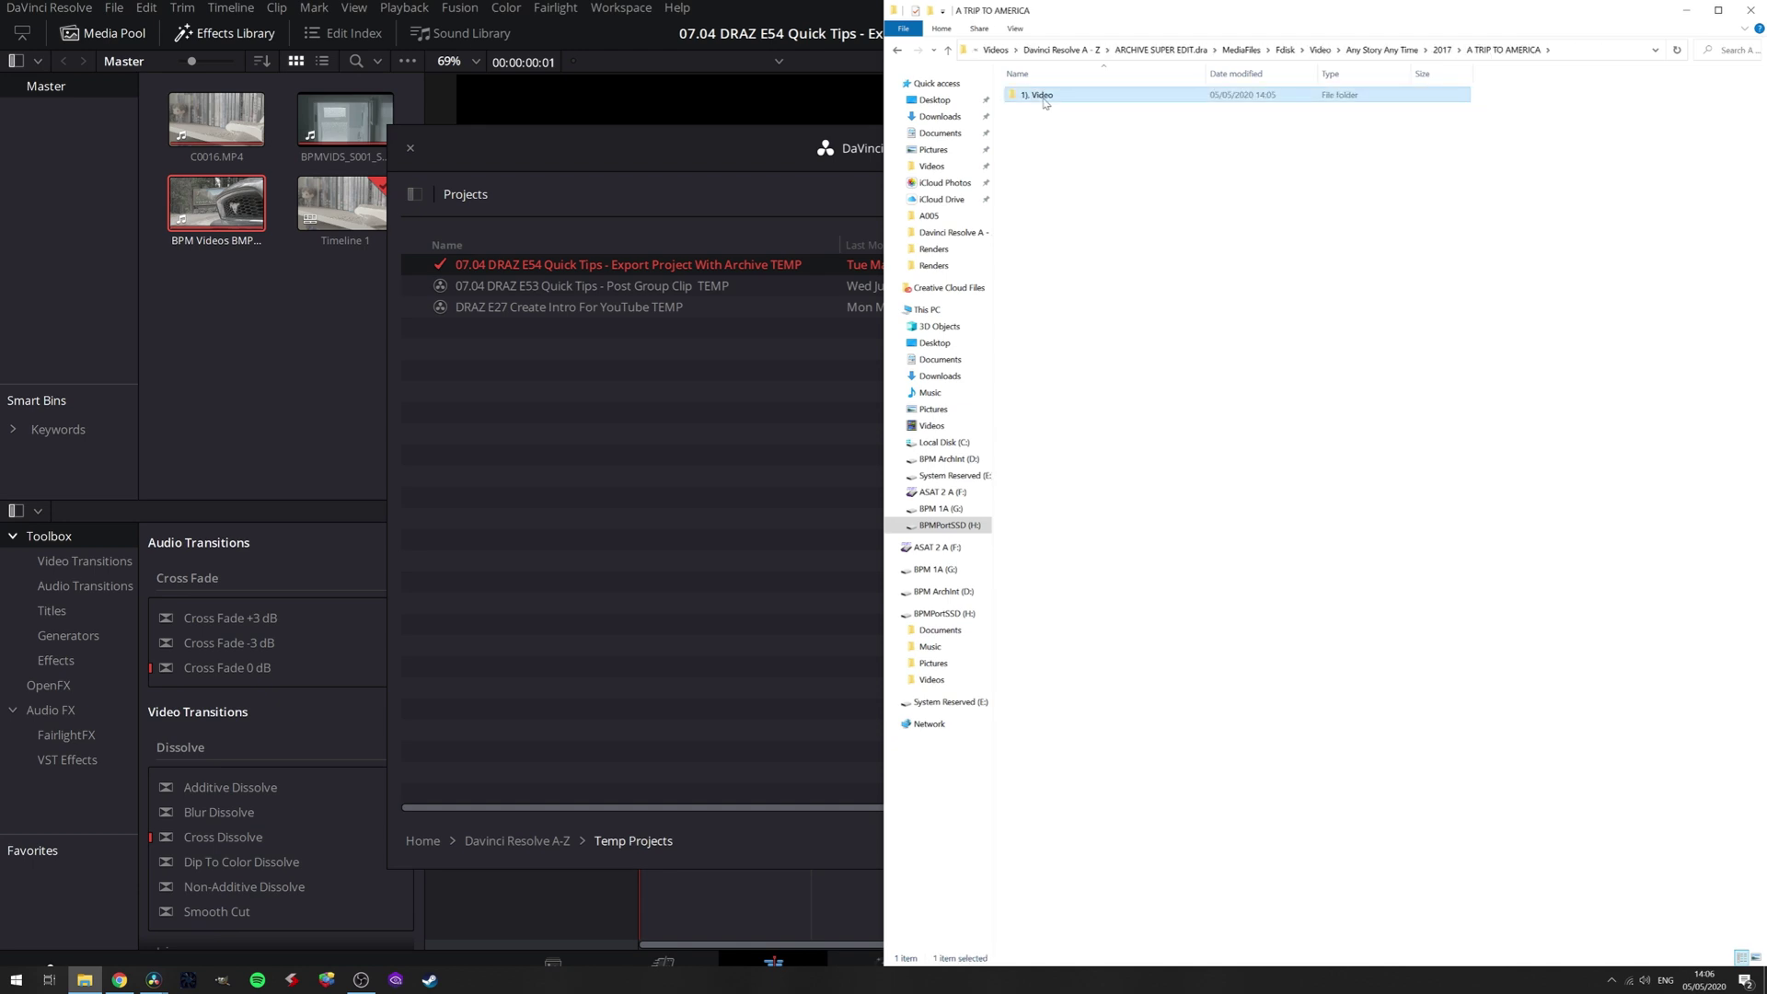
double_click(1045, 100)
double_click(1045, 99)
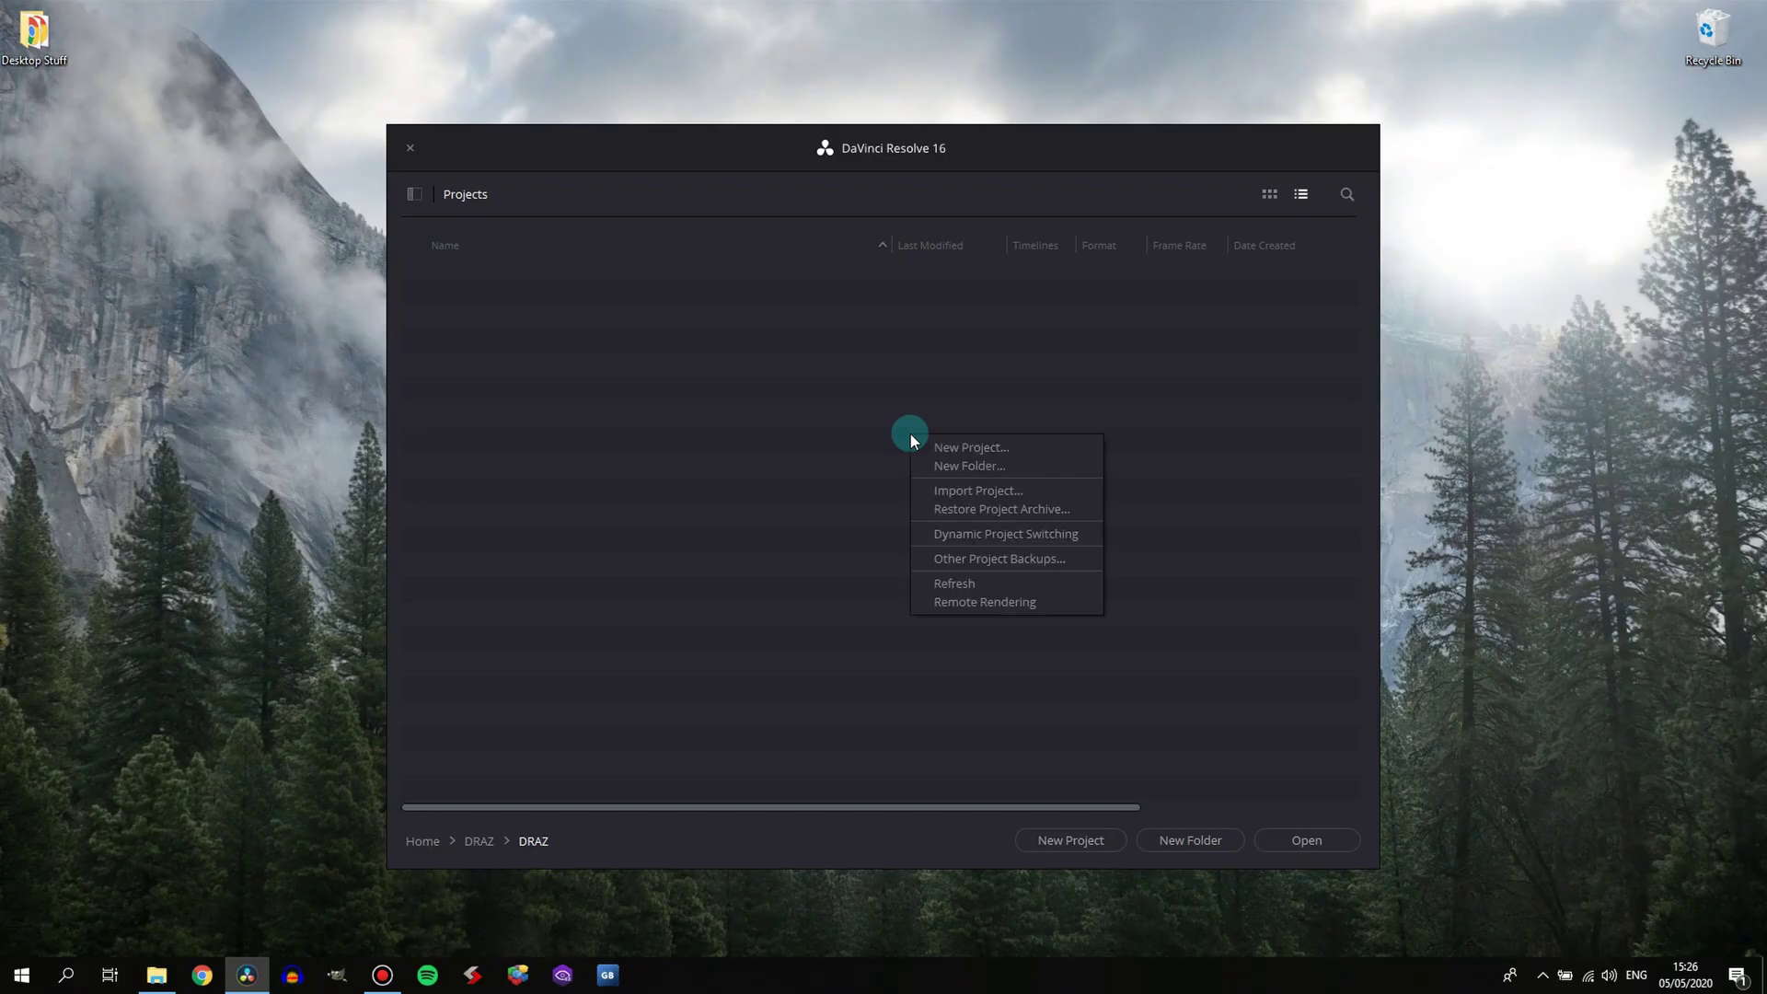
Restore ARCHIVE SUPER EDIT.dra into the DRAZ folder and open the restored project.
left_click(957, 511)
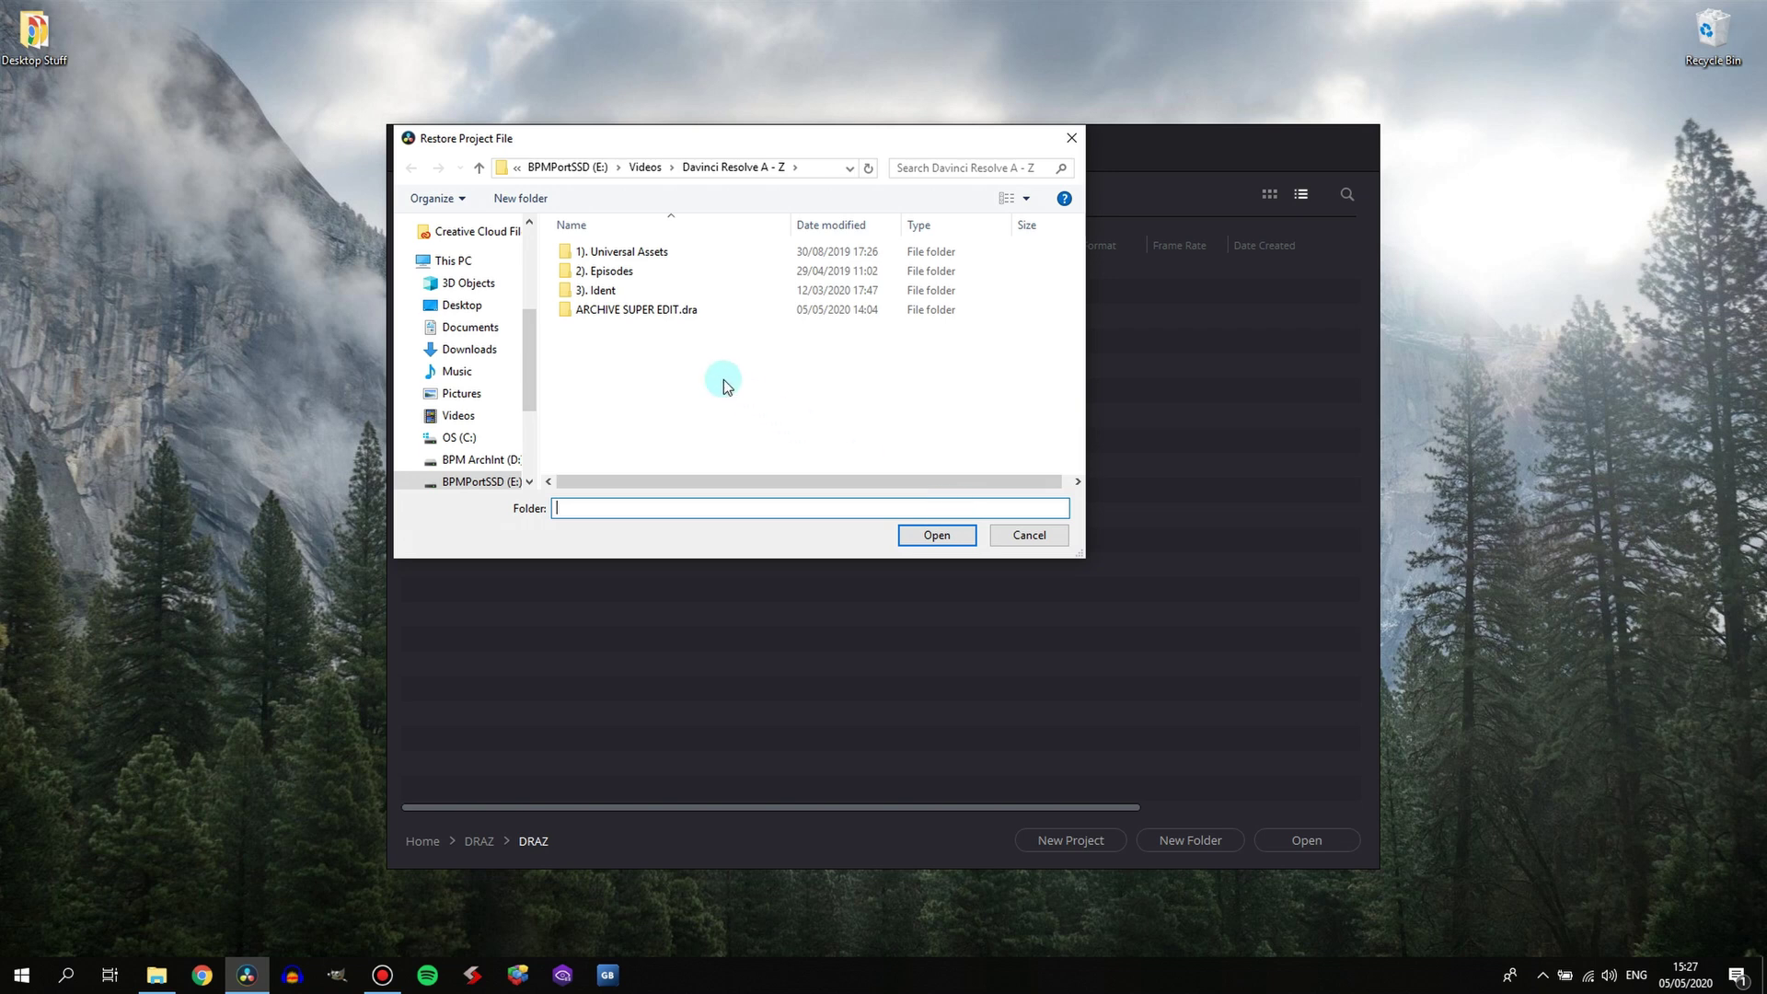
left_click(661, 311)
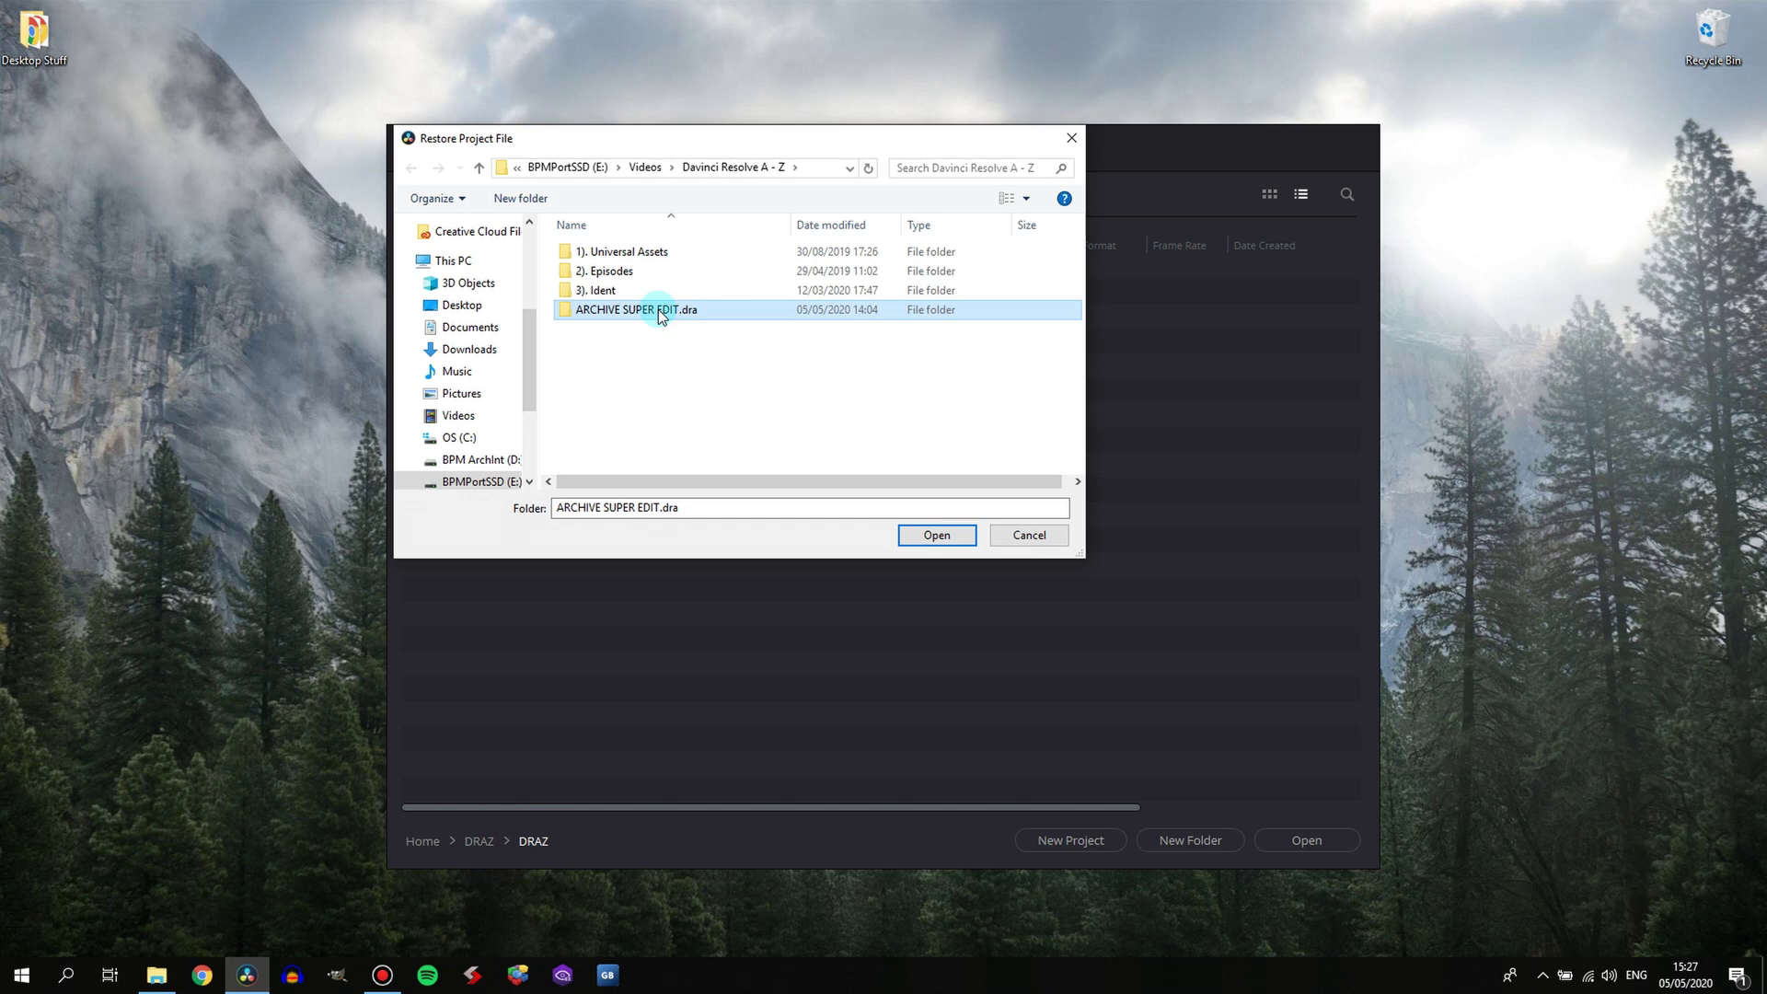
left_click(924, 538)
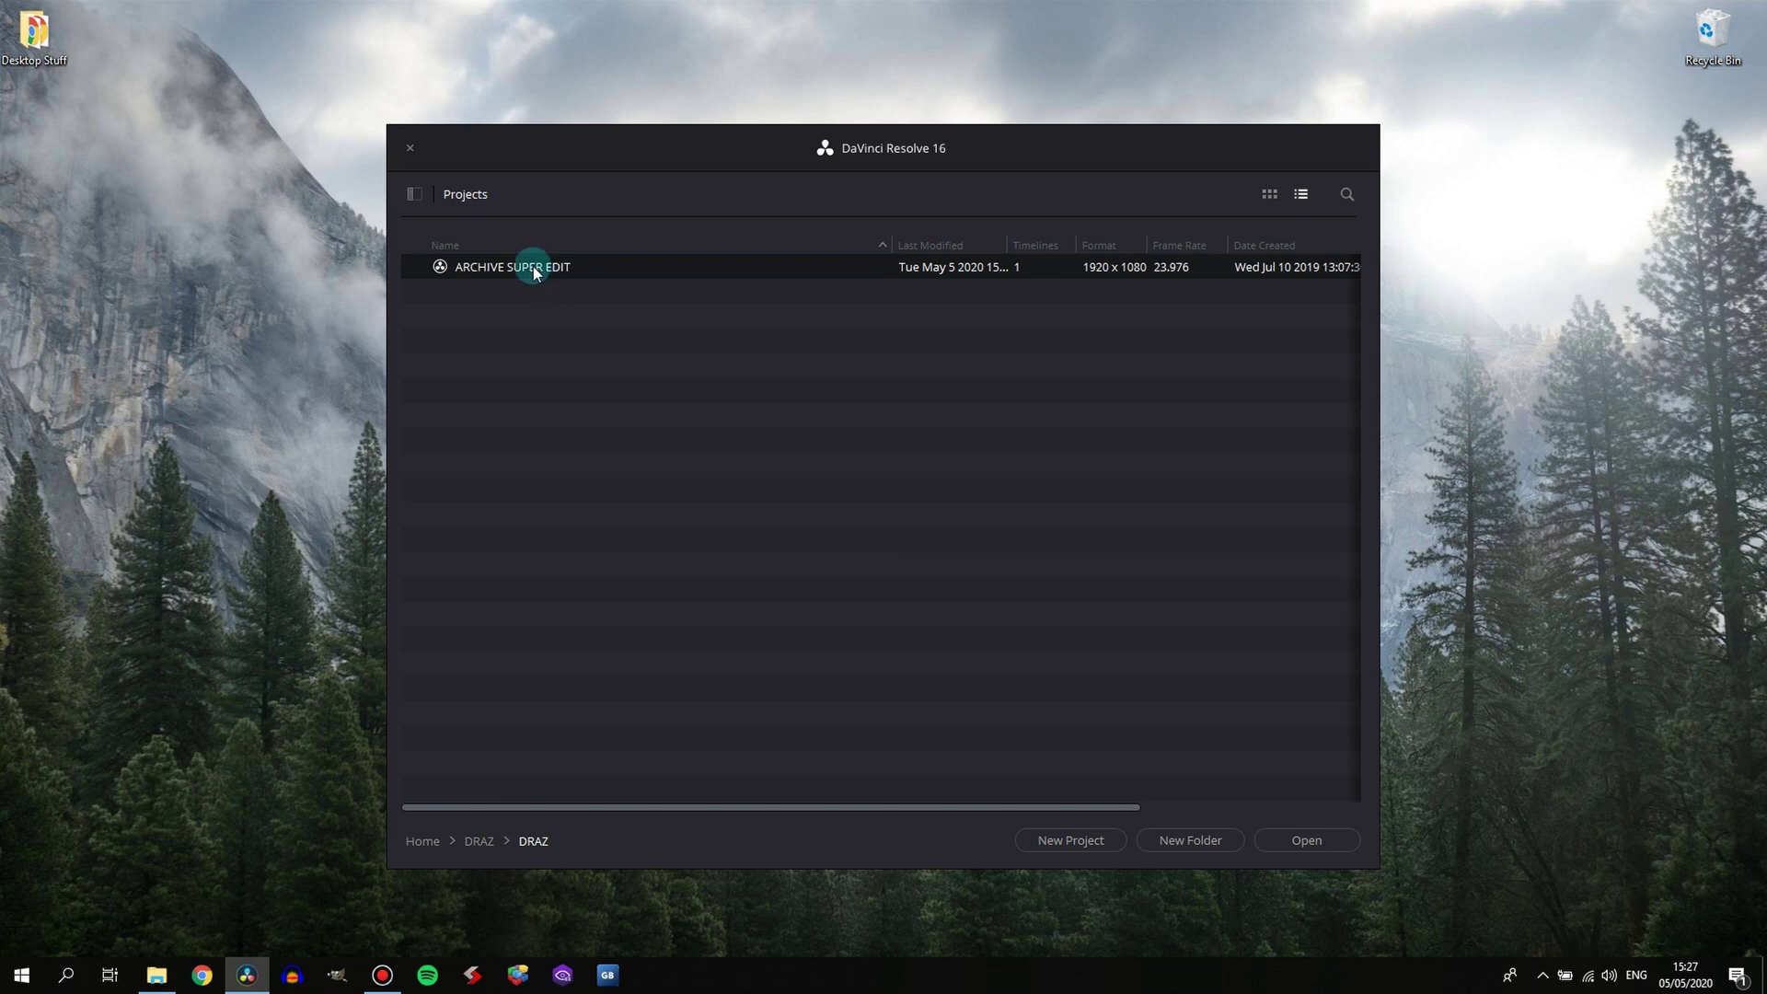
double_click(533, 266)
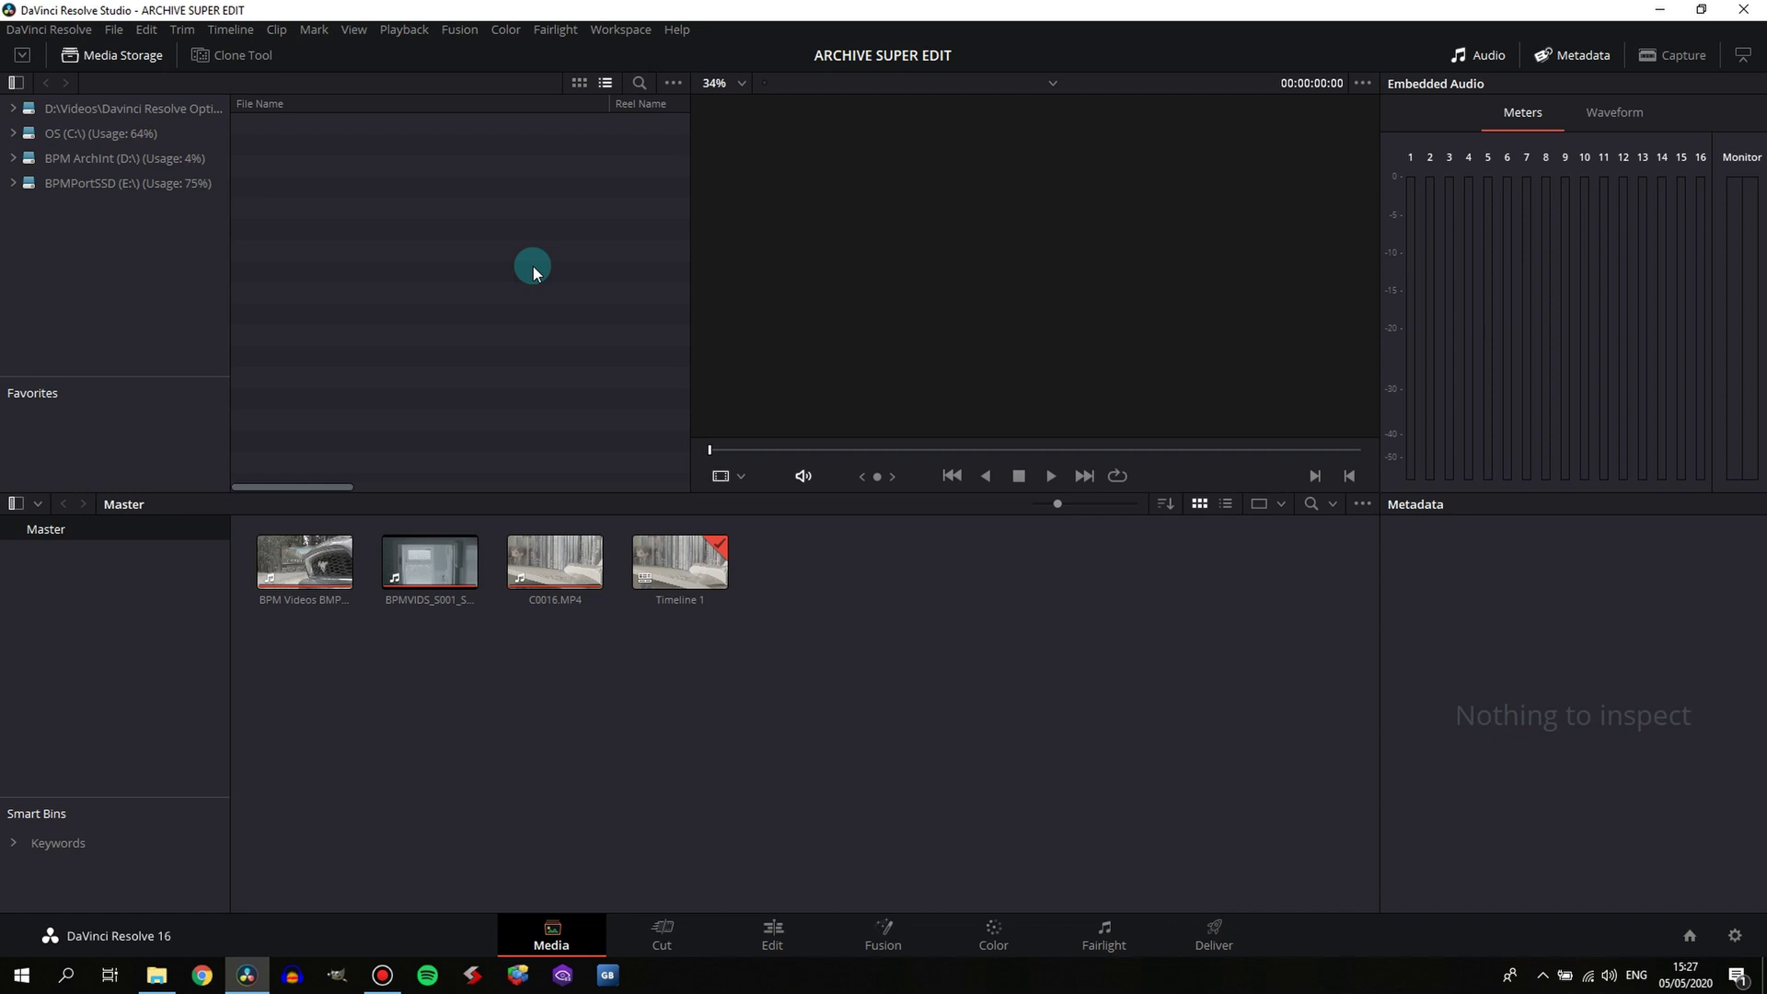
Verify BPM Videos BMPCC, BPMVIDS_S001_S001_T003.MOV and C0016.MP4 link to archive media, then show the Edit page.
left_click(316, 567)
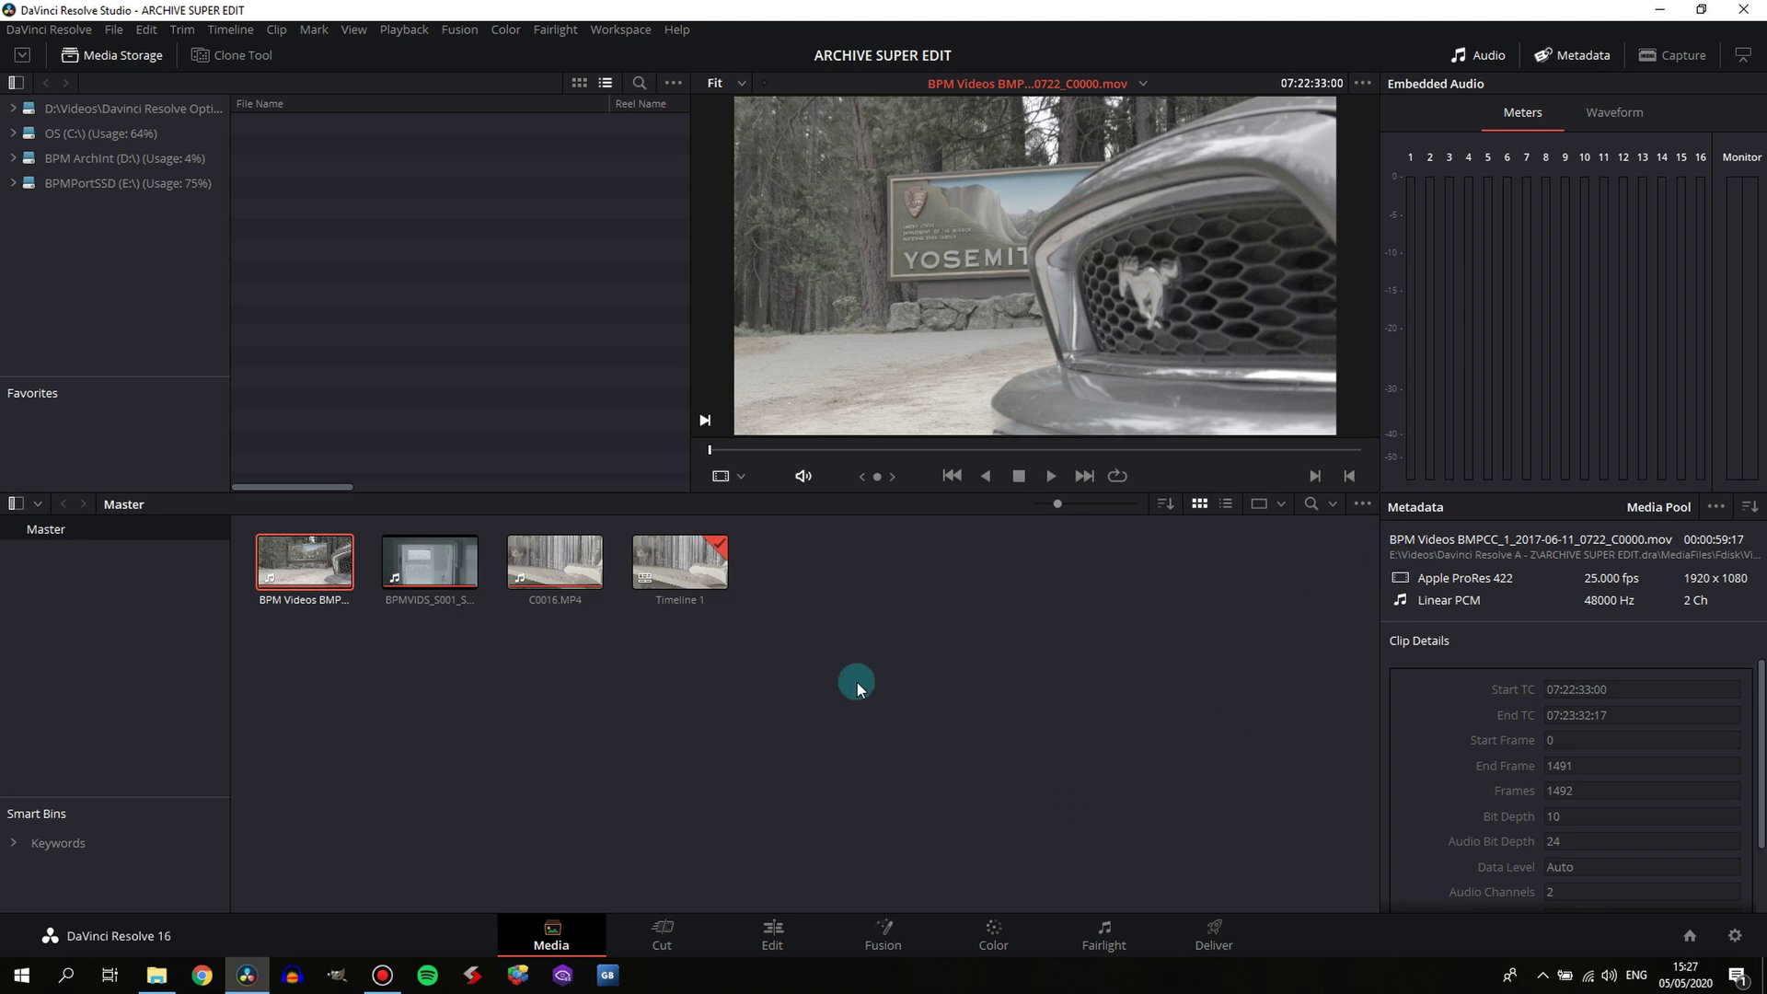
left_click(444, 581)
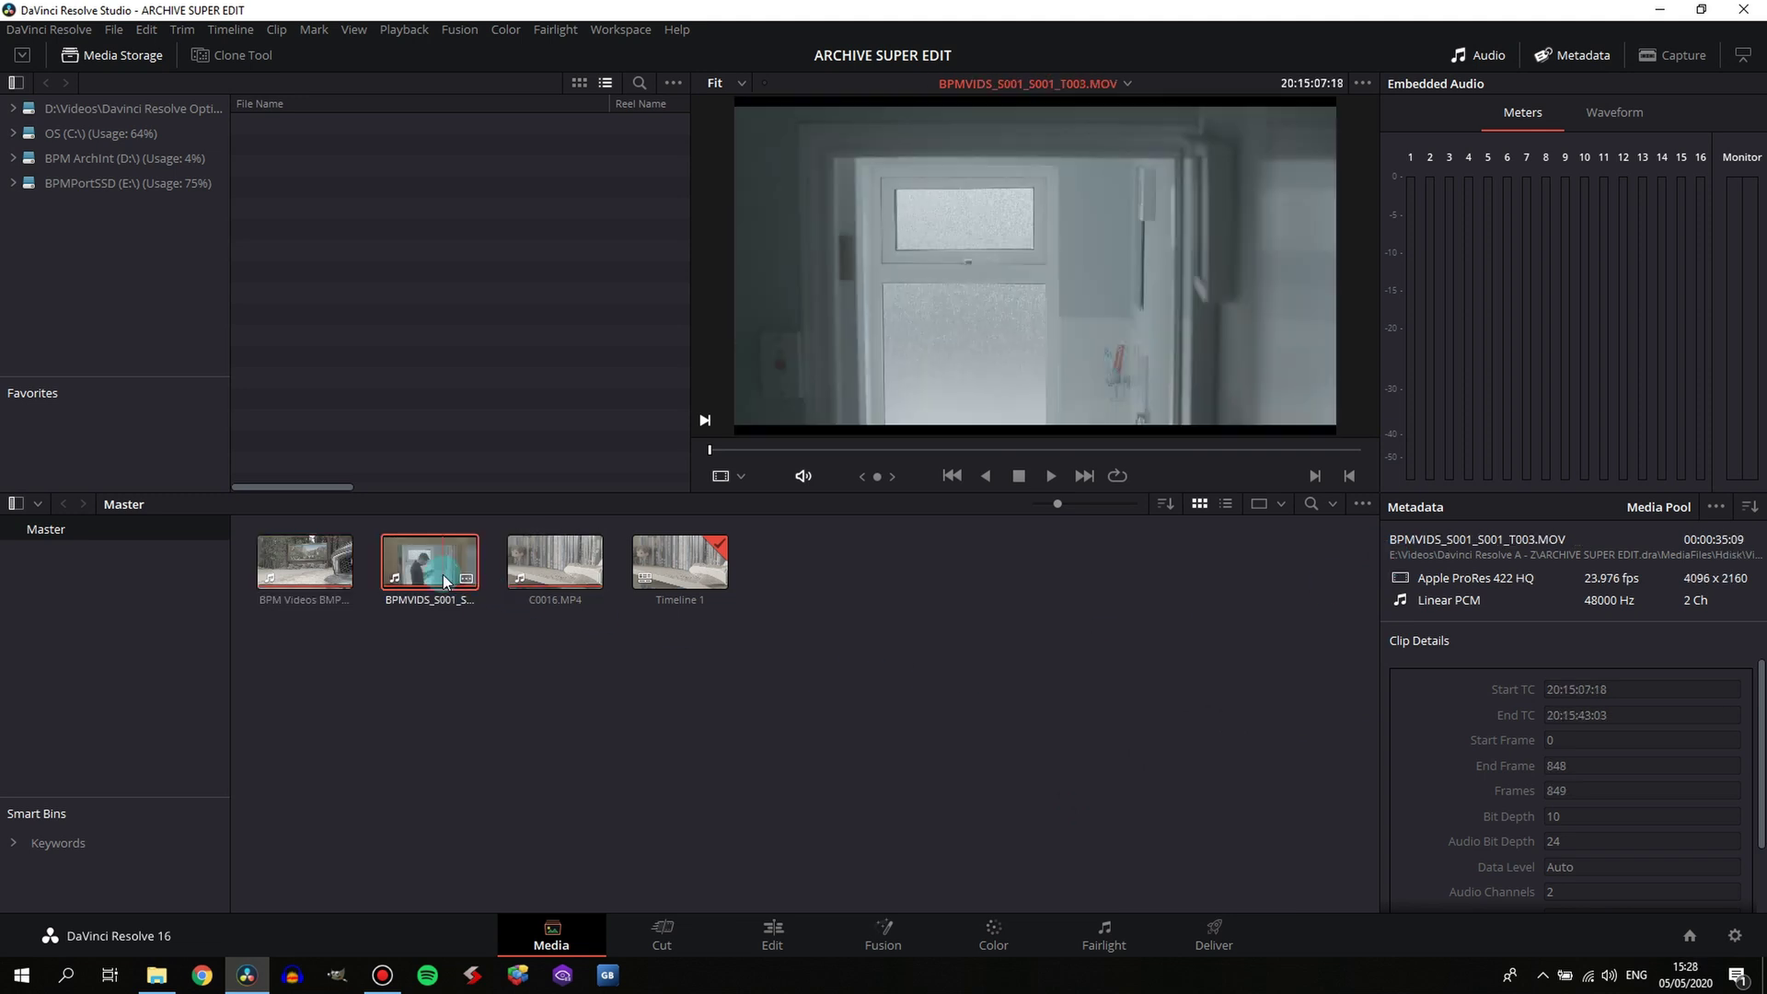
left_click(542, 571)
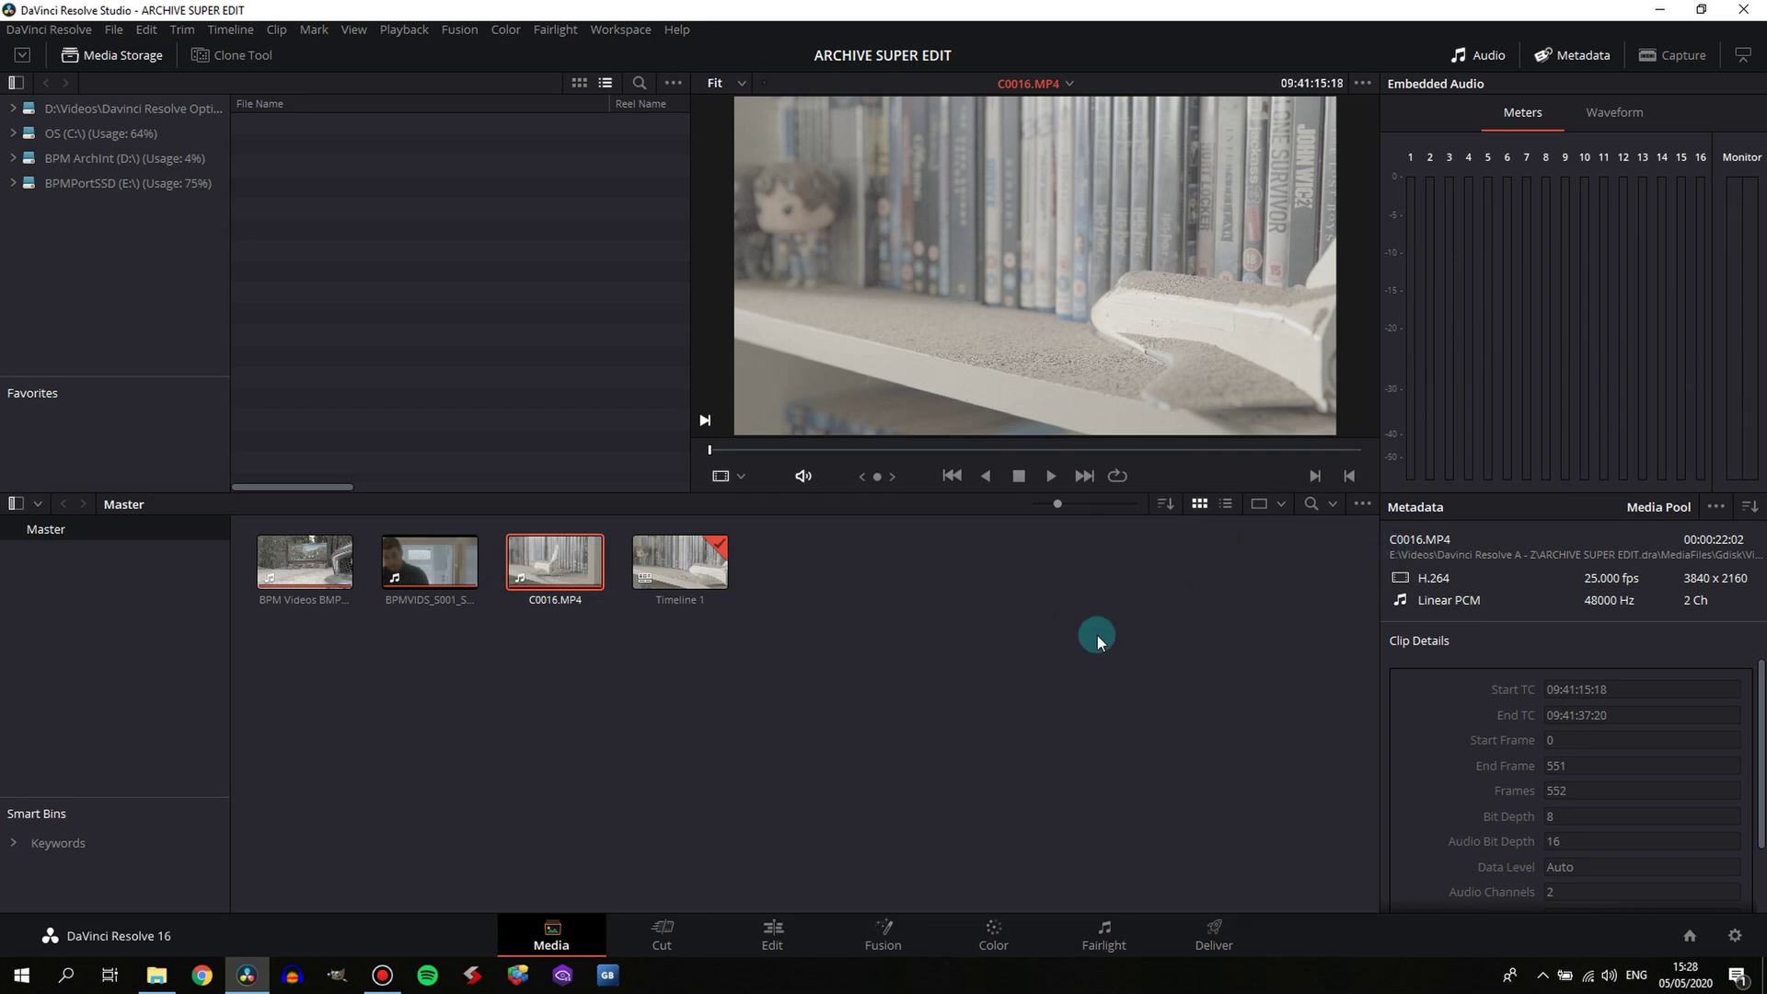
left_click(776, 938)
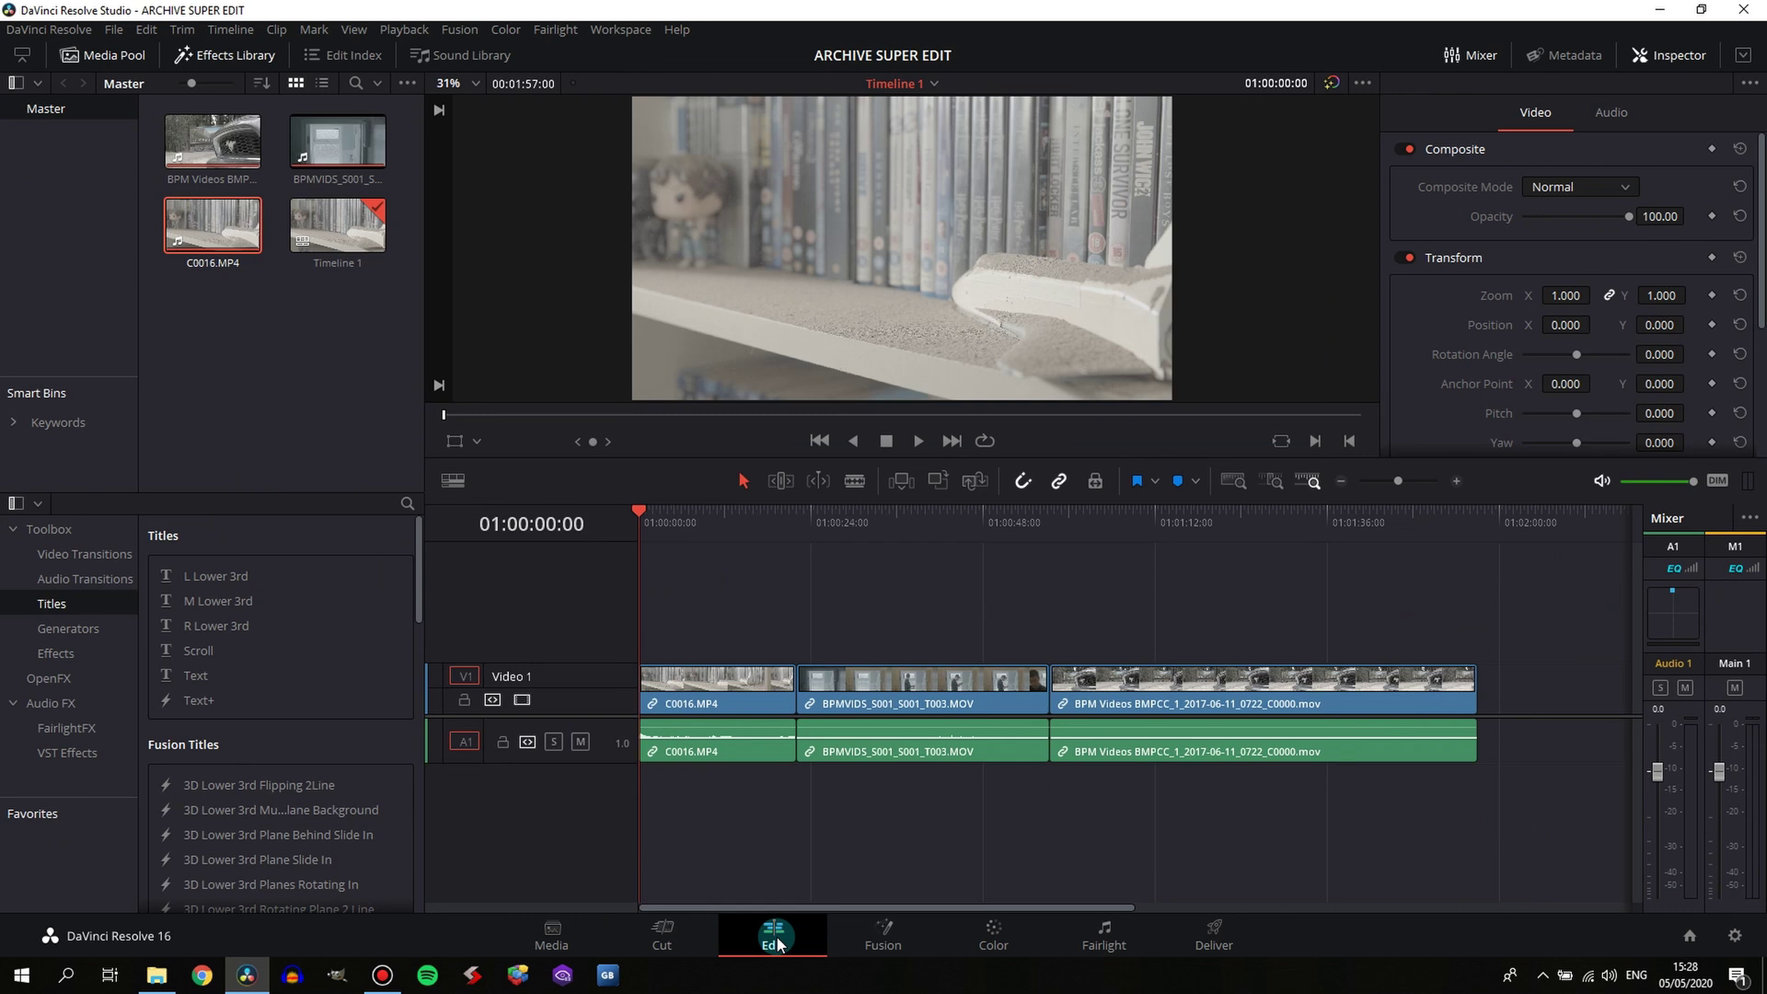
Trim C0016.MP4's end, the BPMVIDS end and the BMPCC start, deleting both gaps to ripple them together.
left_click_drag(784, 689, 751, 690)
left_click(780, 688)
key("Delete")
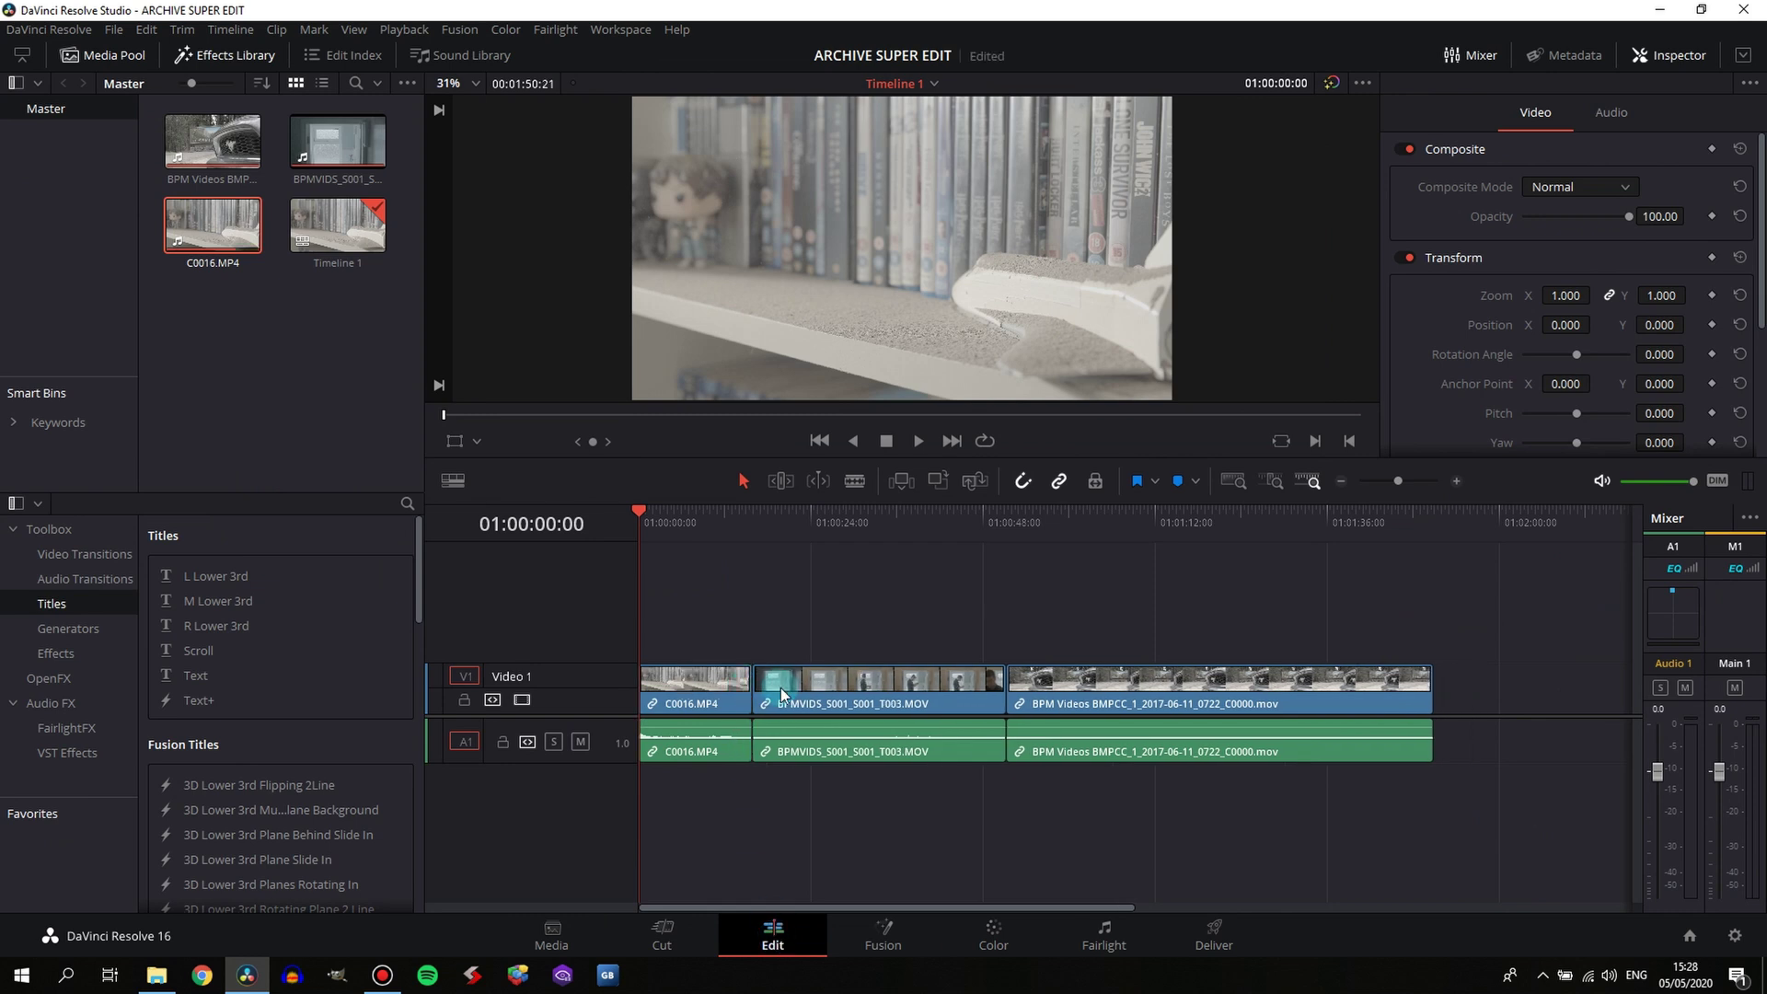
left_click_drag(1002, 691, 884, 690)
left_click_drag(1010, 685, 1093, 685)
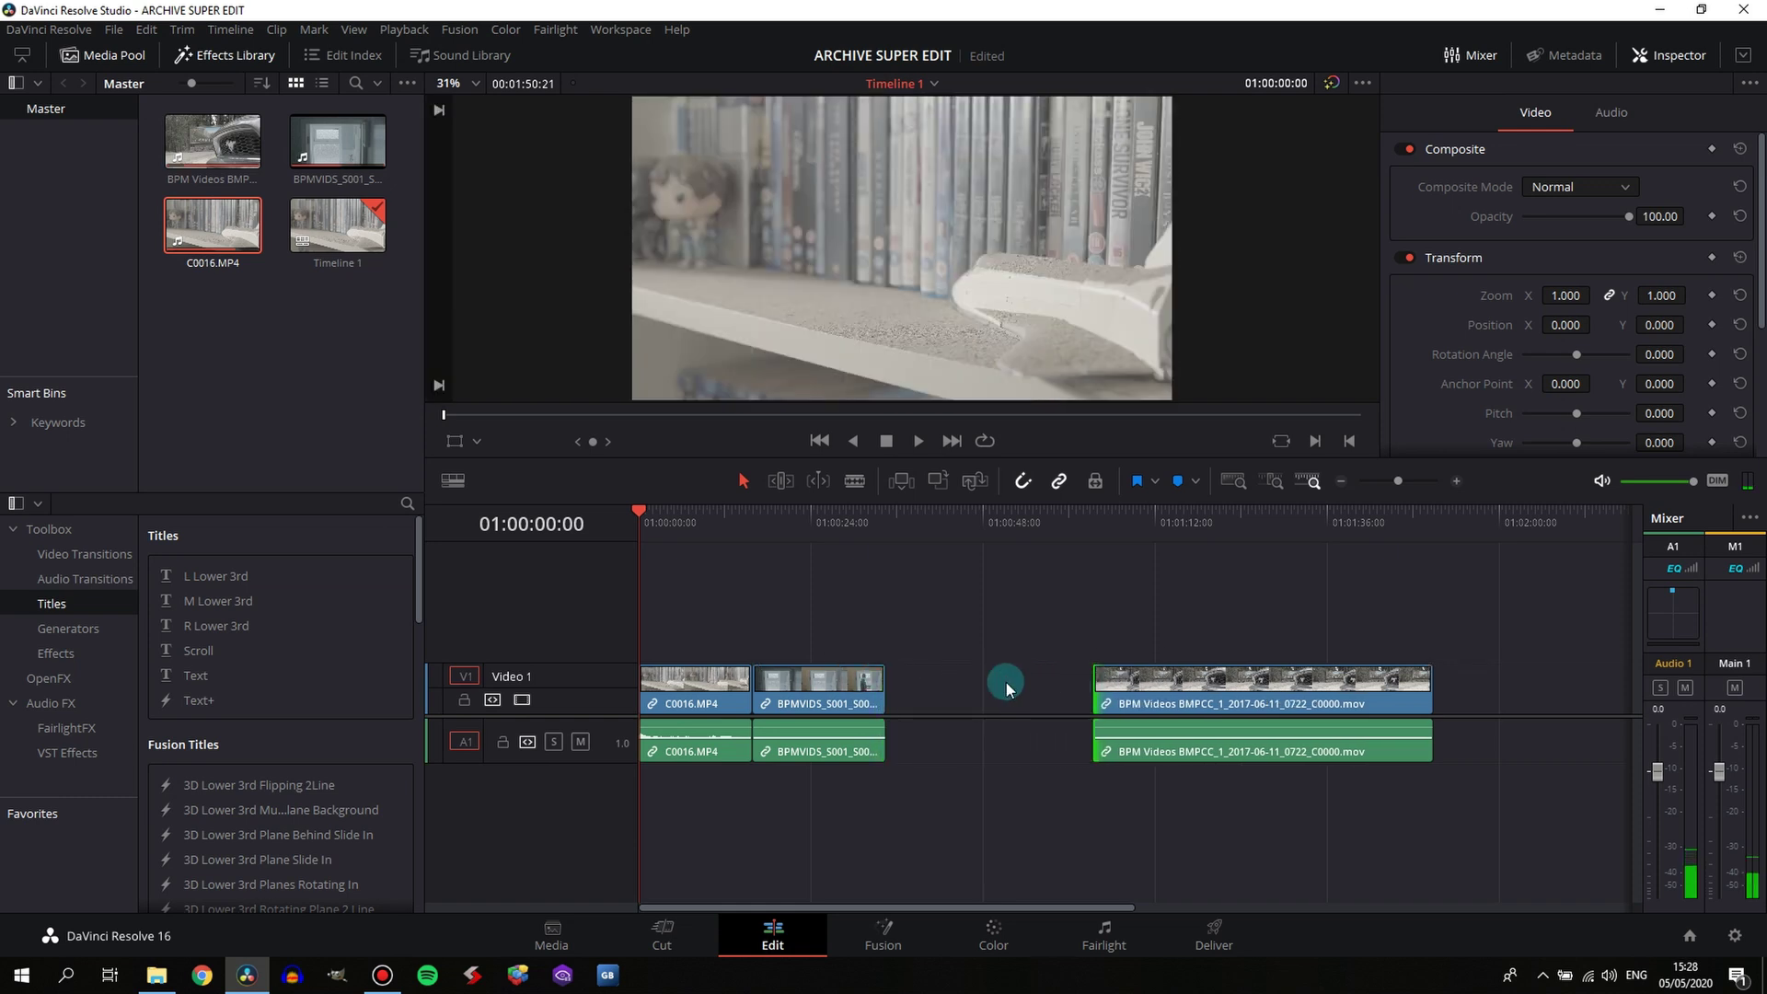
left_click(1007, 682)
key("Delete")
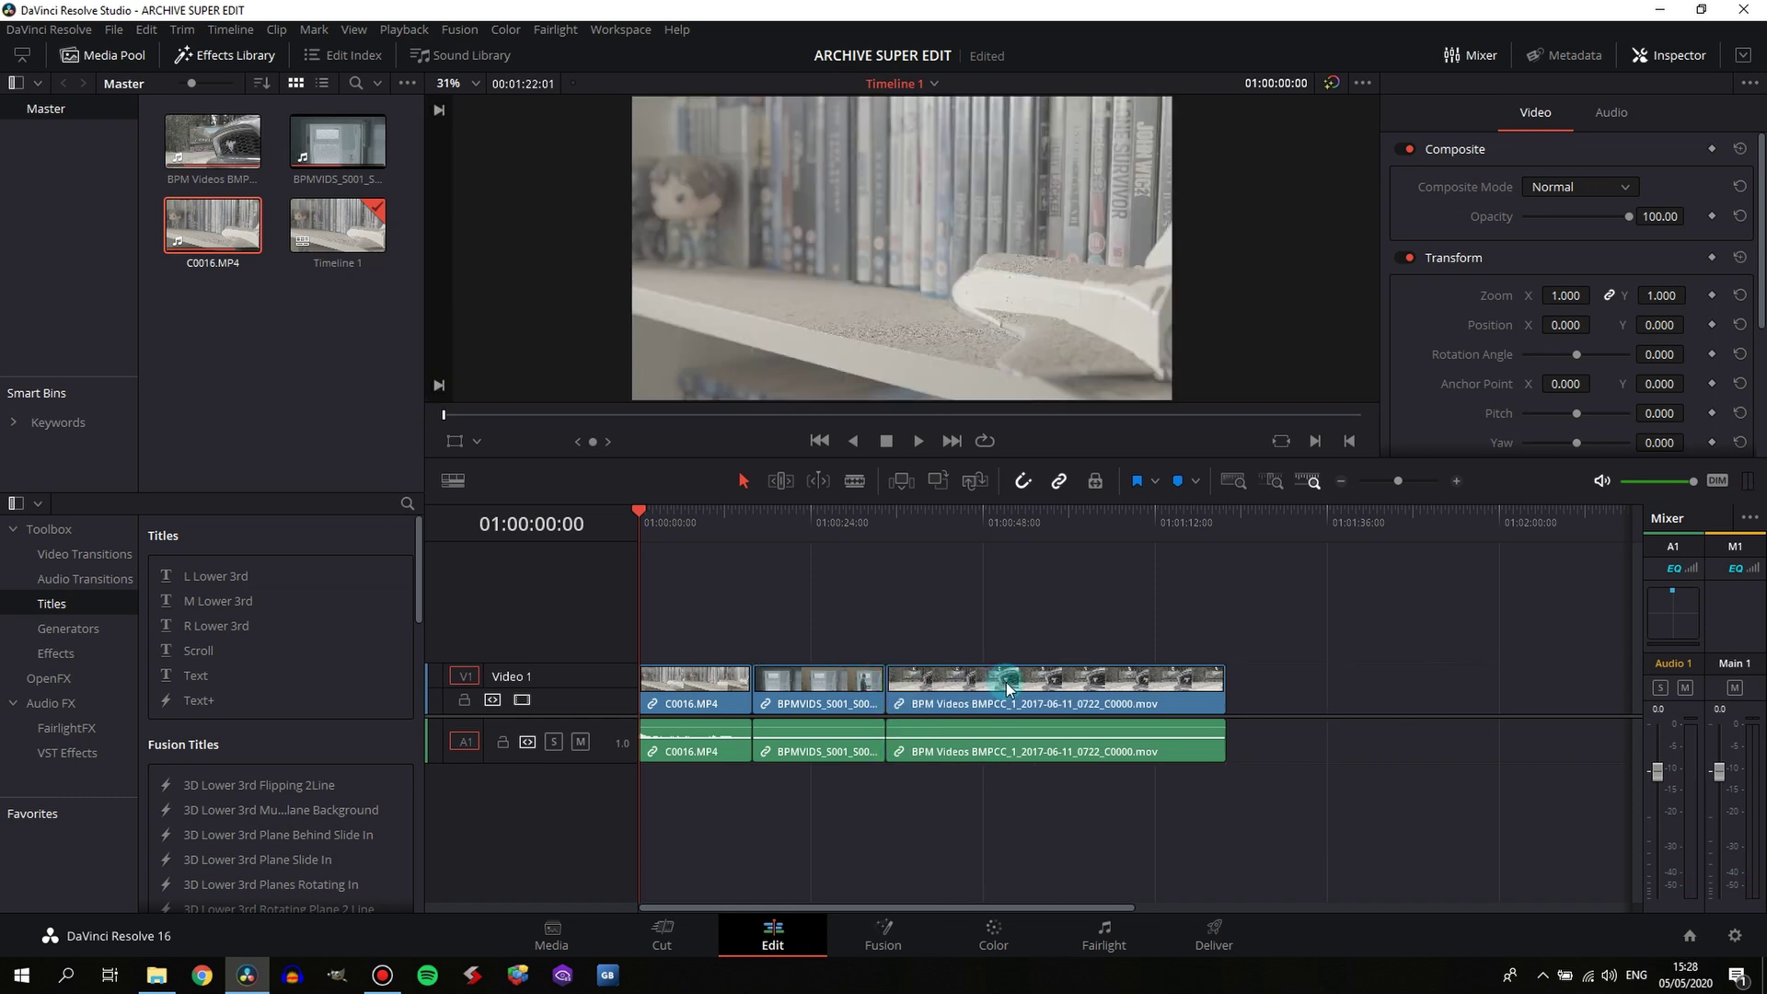